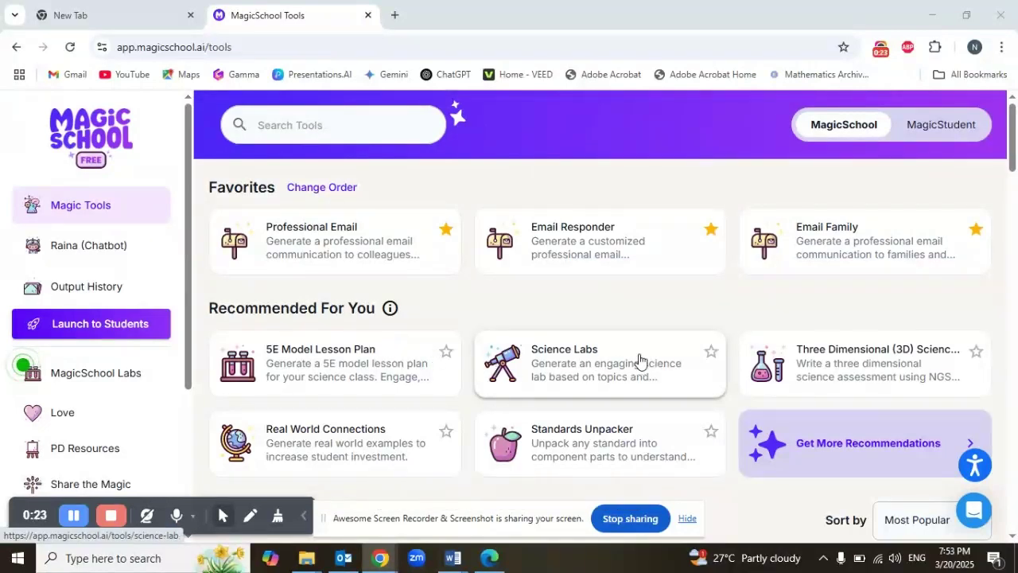
- Open Profile Settings from the N account menu and review the role, grades, subjects and location
drag(1014, 167, 1016, 211)
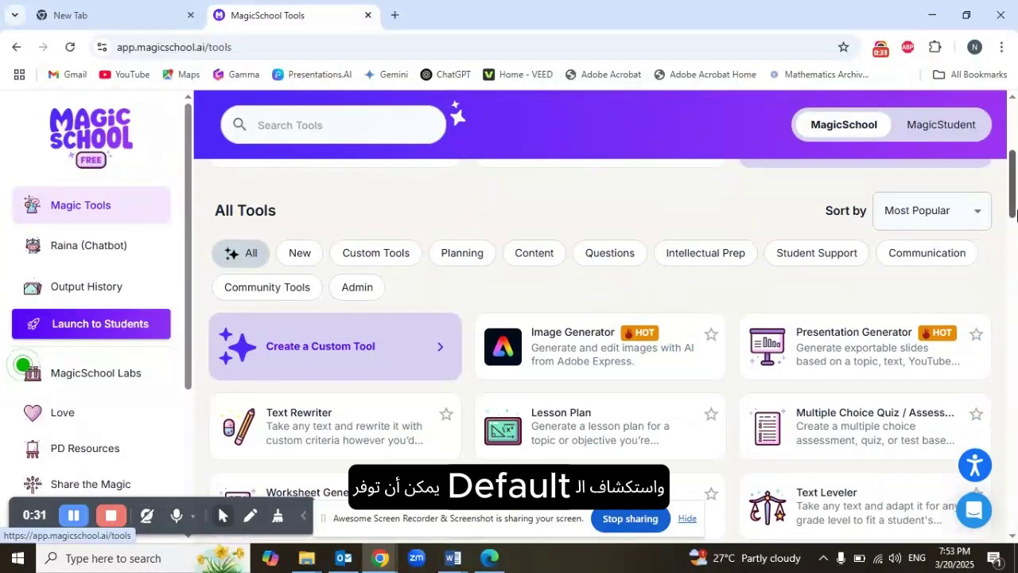
drag(1015, 210, 1016, 167)
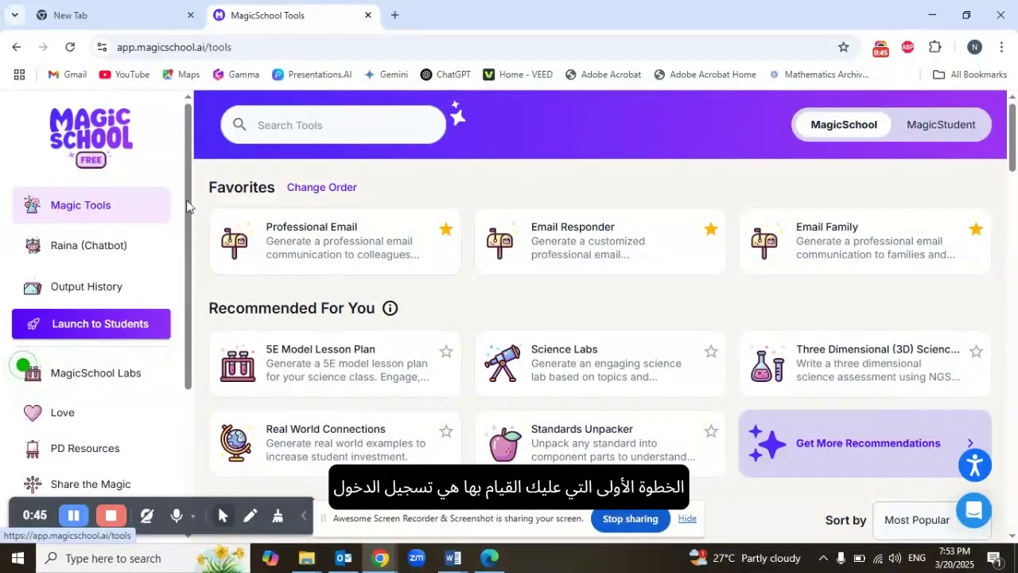
drag(190, 387, 159, 102)
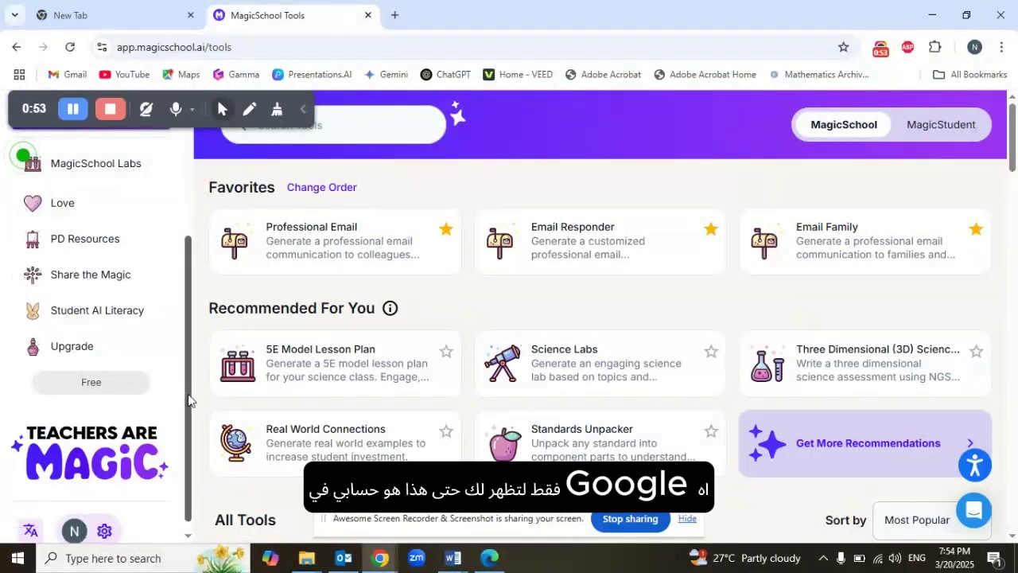
scroll(188, 399, down, 1)
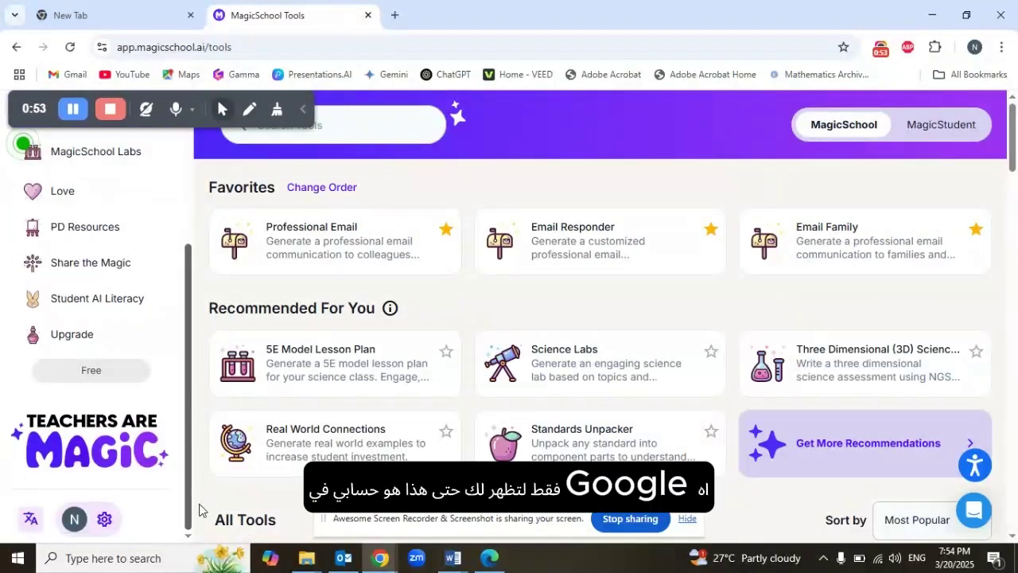
click(75, 525)
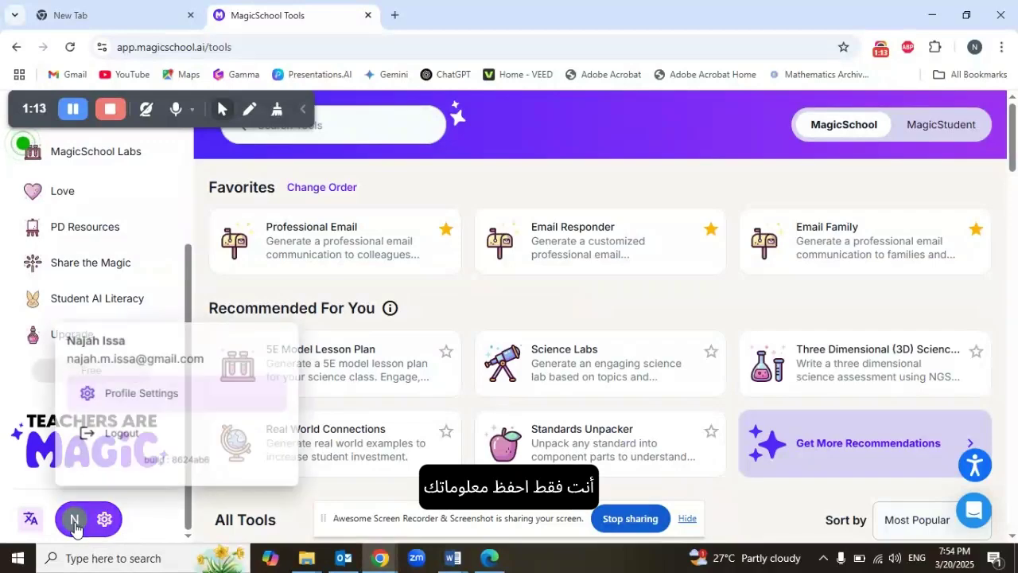
click(110, 396)
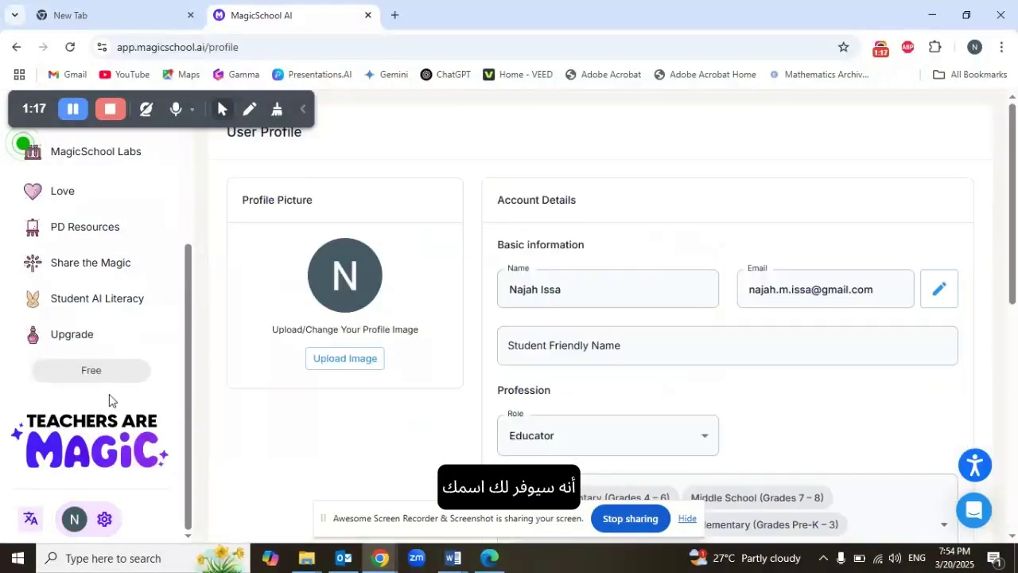
drag(1015, 170, 966, 270)
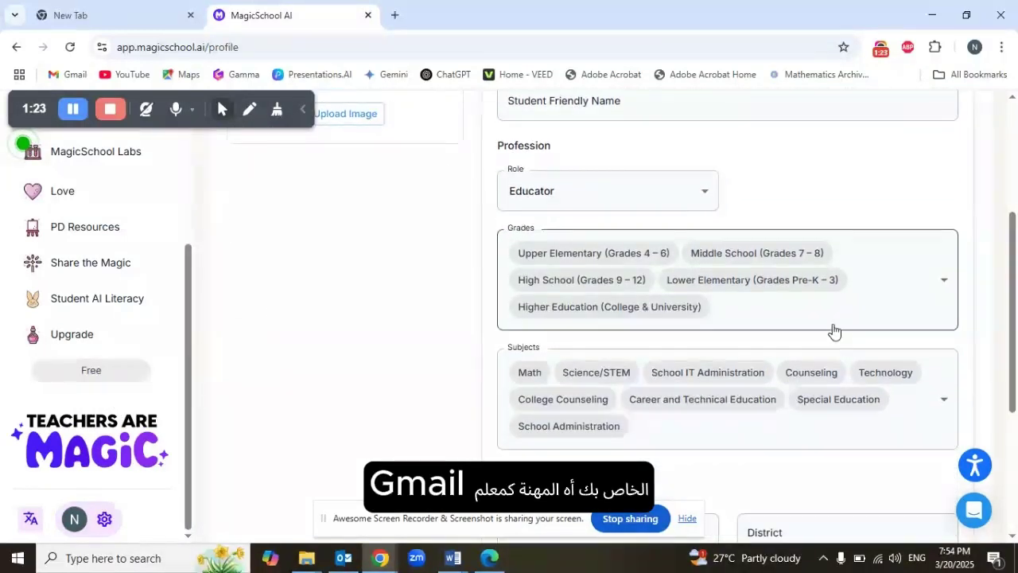
drag(1015, 275, 1017, 391)
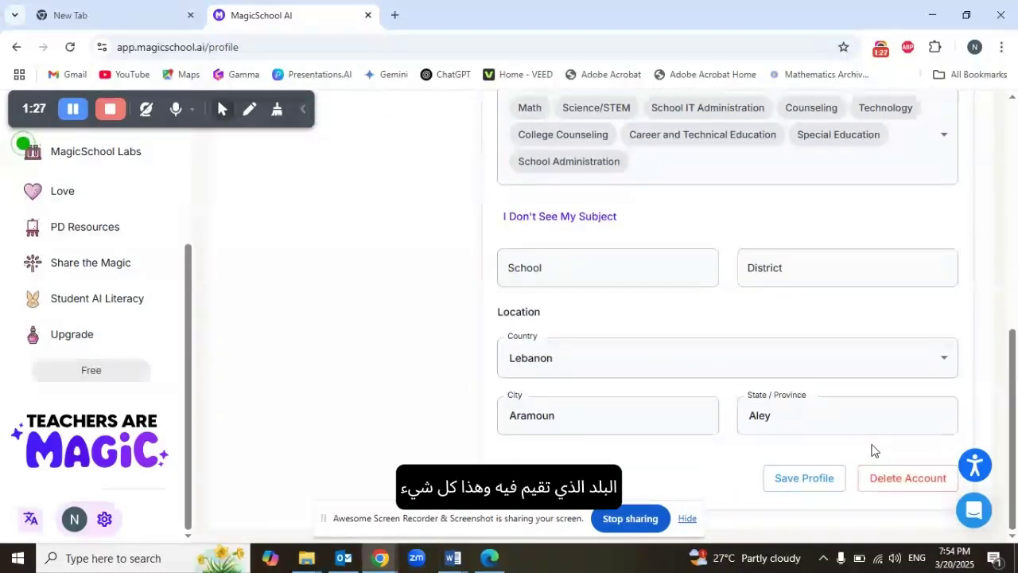
drag(1013, 408, 1014, 183)
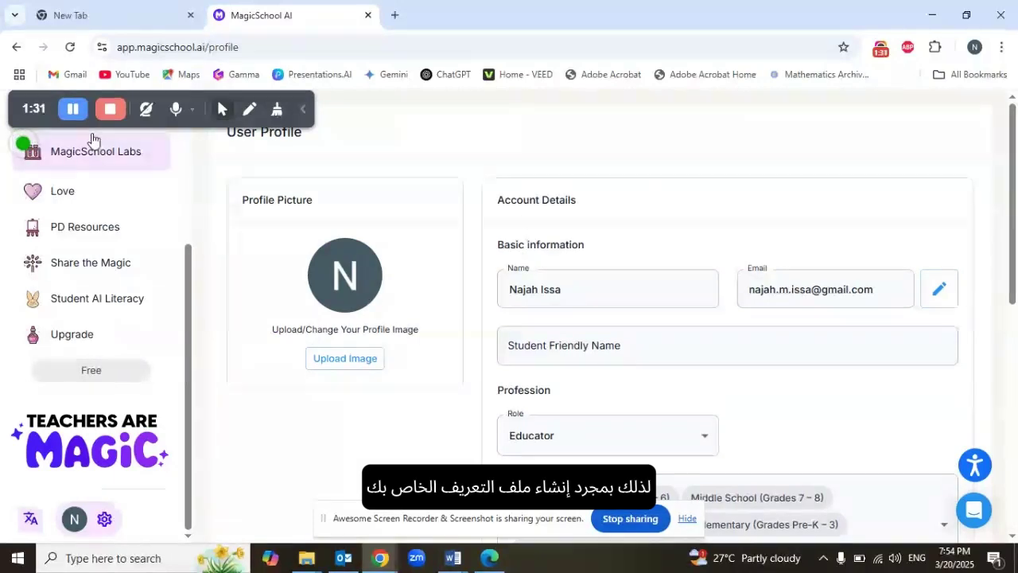
drag(188, 280, 202, 93)
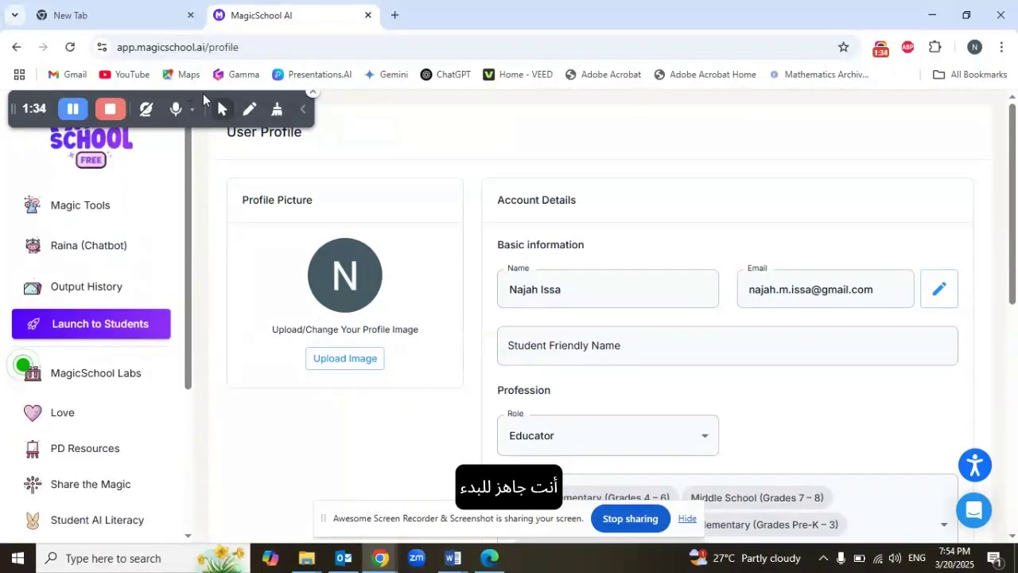
- Open Raina (Chatbot), detour to Magic Tools and back, and focus the Send a message box
click(116, 249)
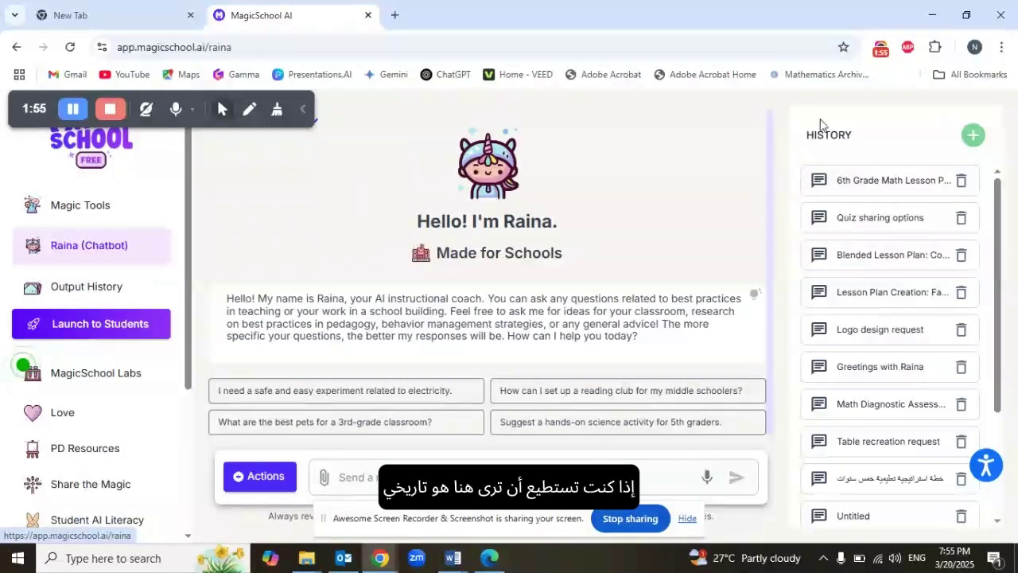
drag(1004, 193, 1007, 152)
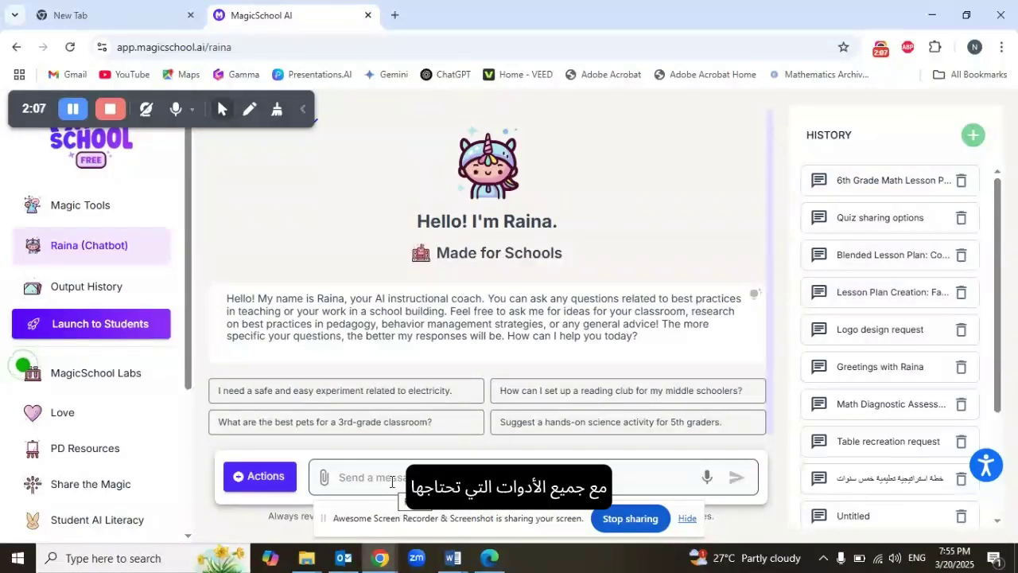
click(99, 209)
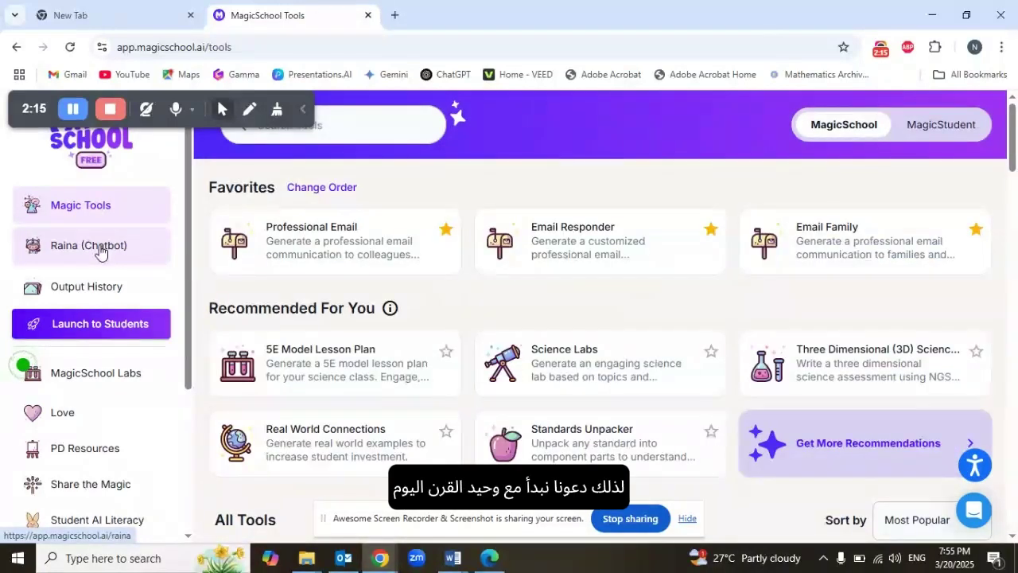
click(99, 252)
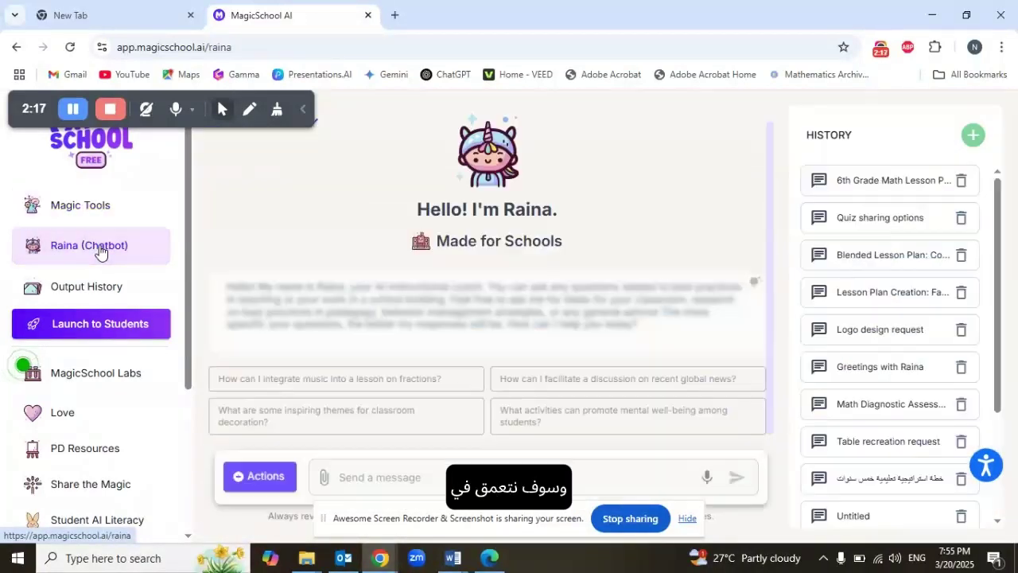
click(398, 477)
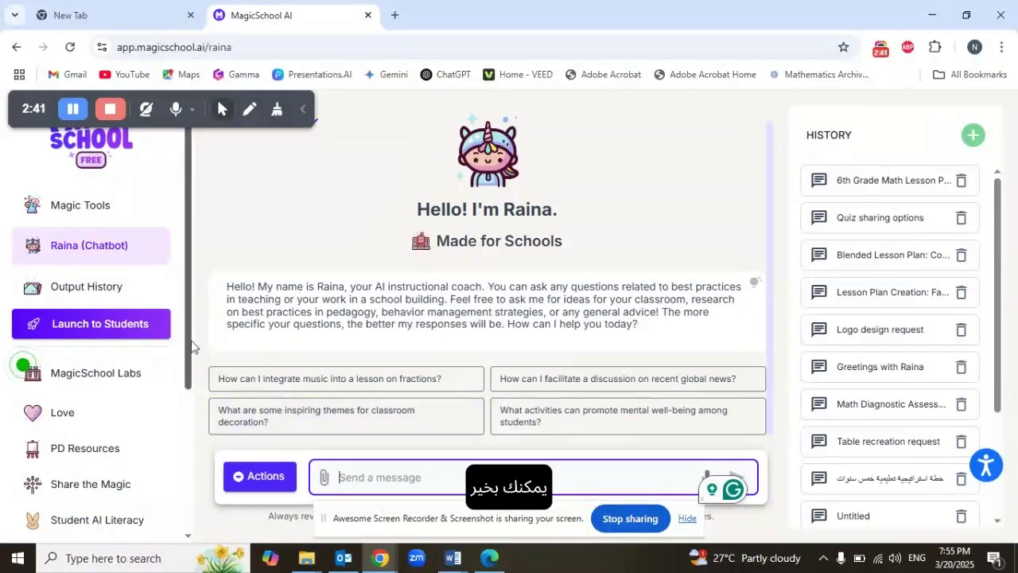
scroll(188, 344, down, 3)
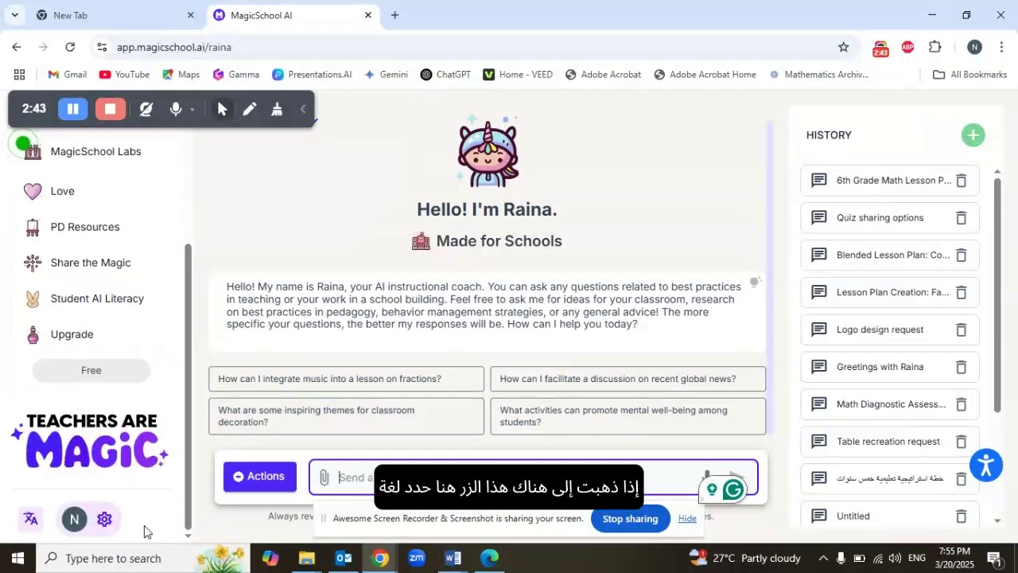
click(30, 520)
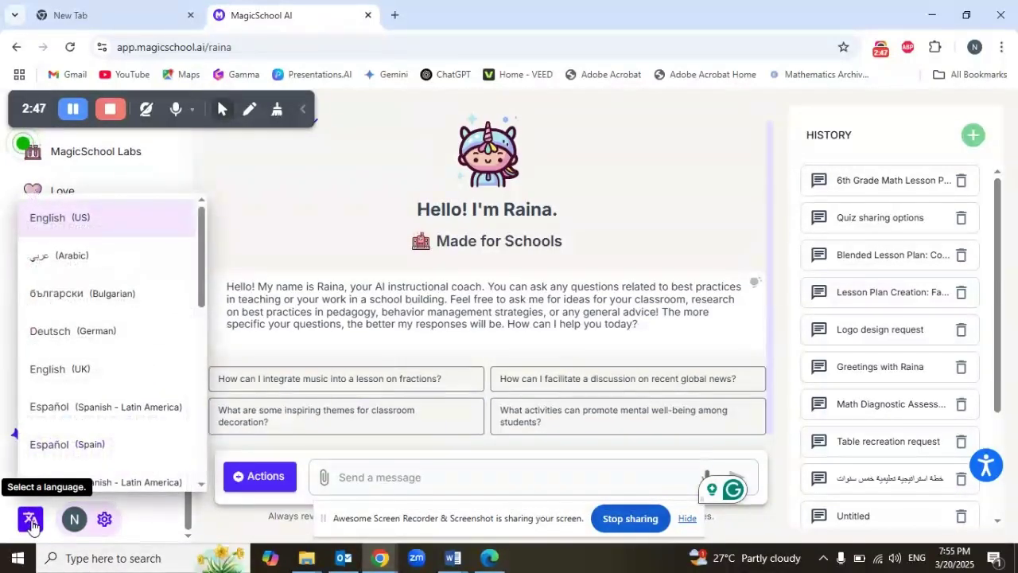
click(118, 269)
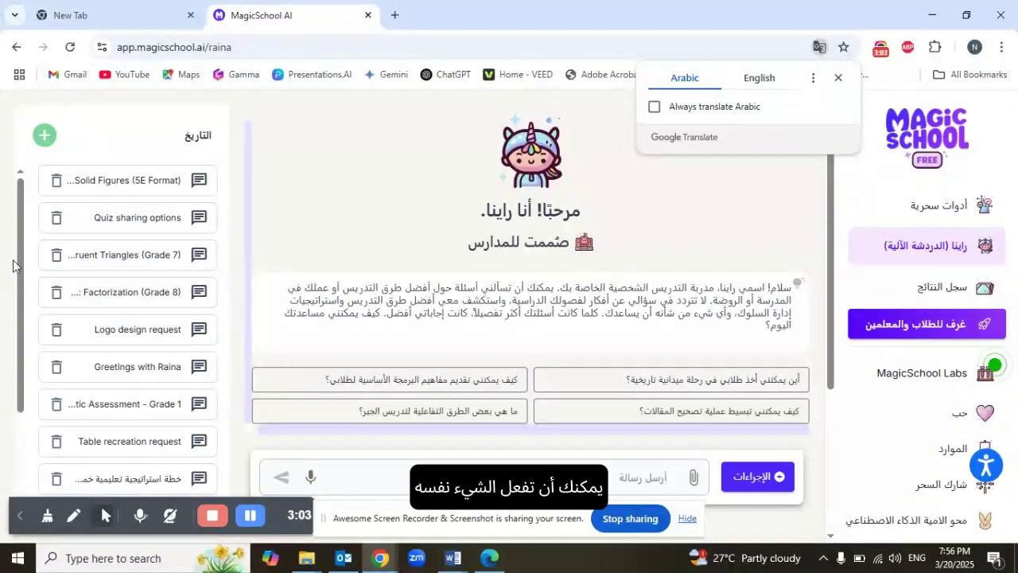
scroll(842, 342, down, 1)
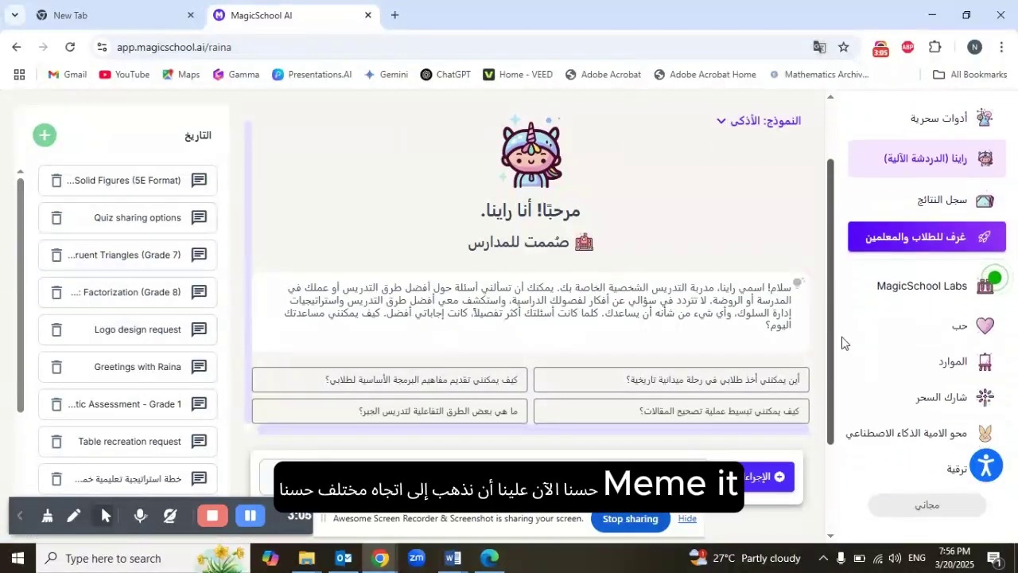
scroll(842, 342, down, 2)
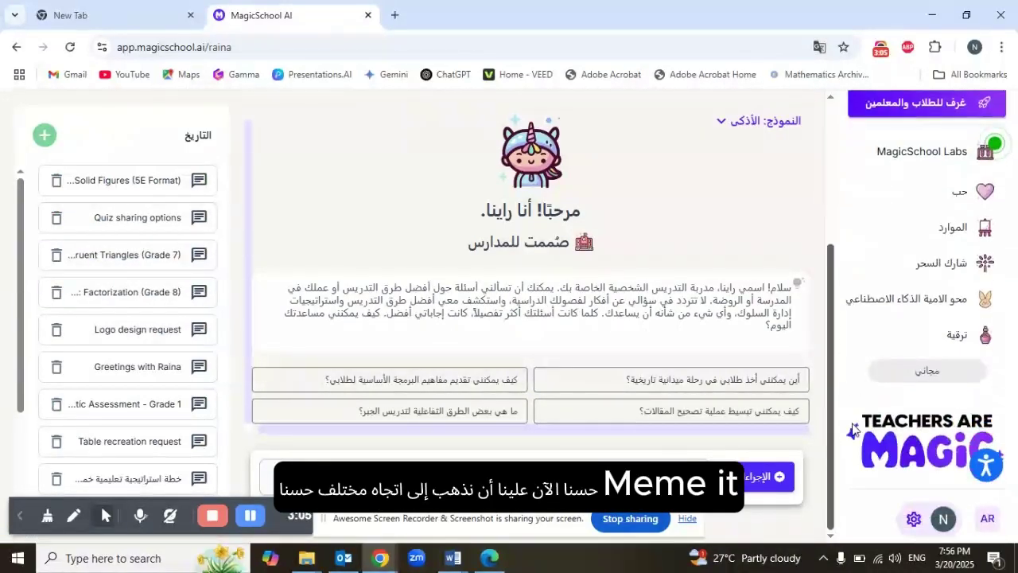
click(988, 519)
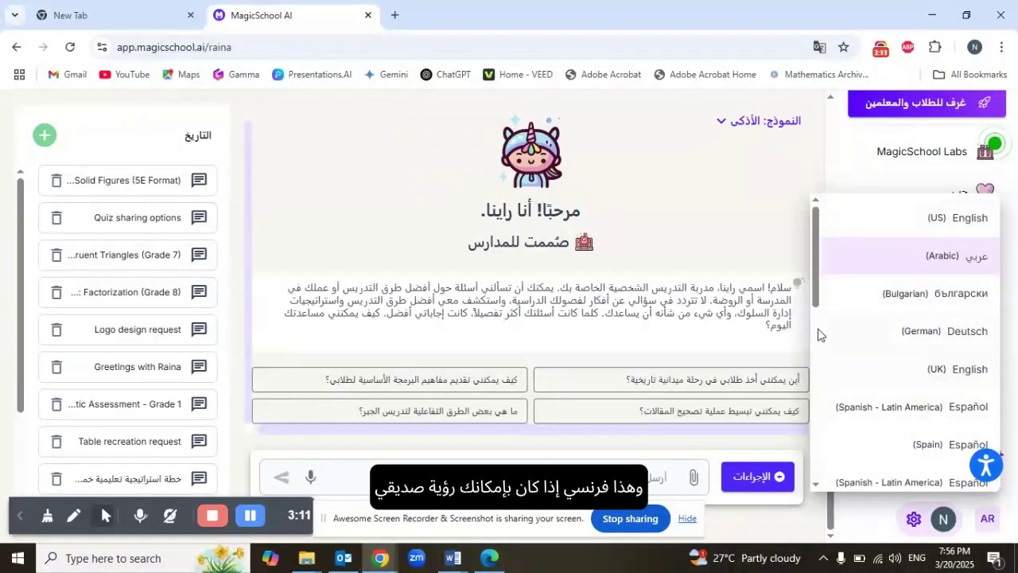
scroll(821, 338, down, 2)
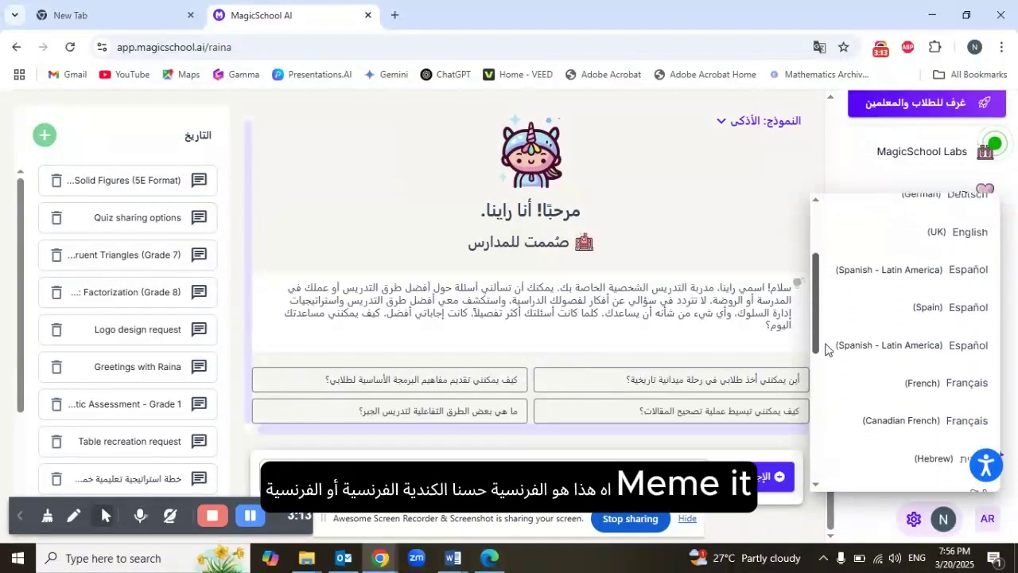
scroll(825, 348, down, 1)
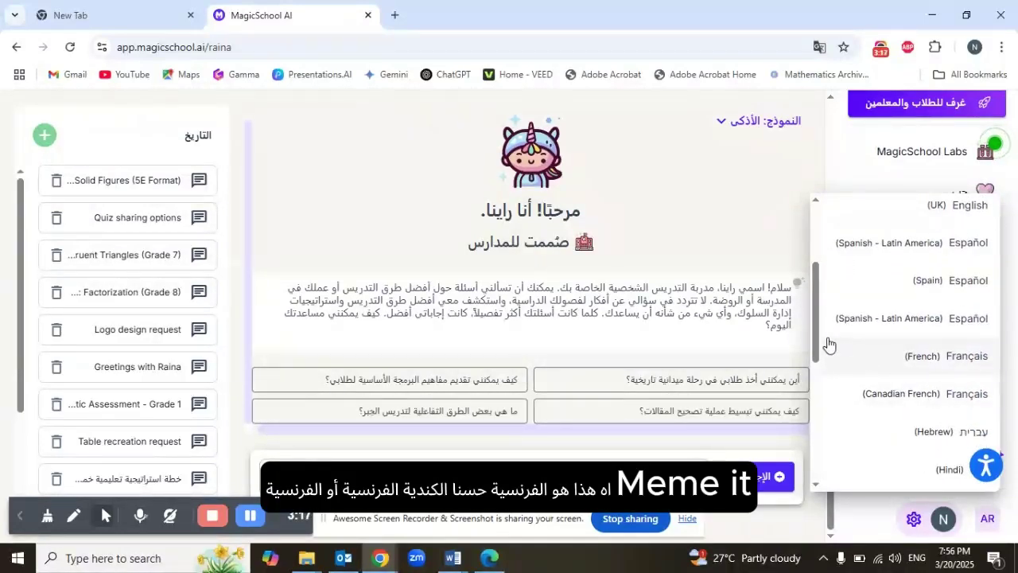
scroll(827, 334, up, 3)
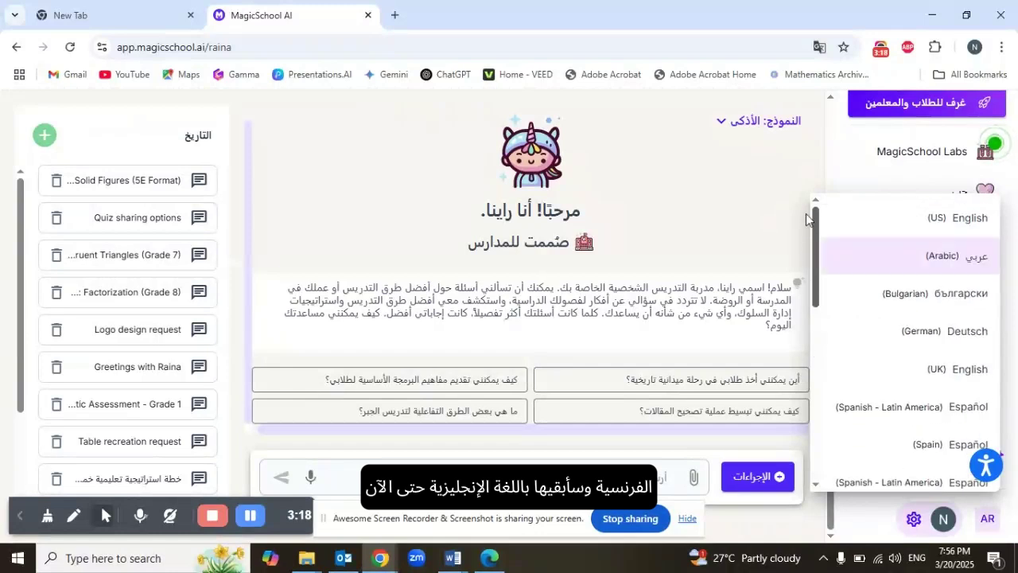
click(934, 225)
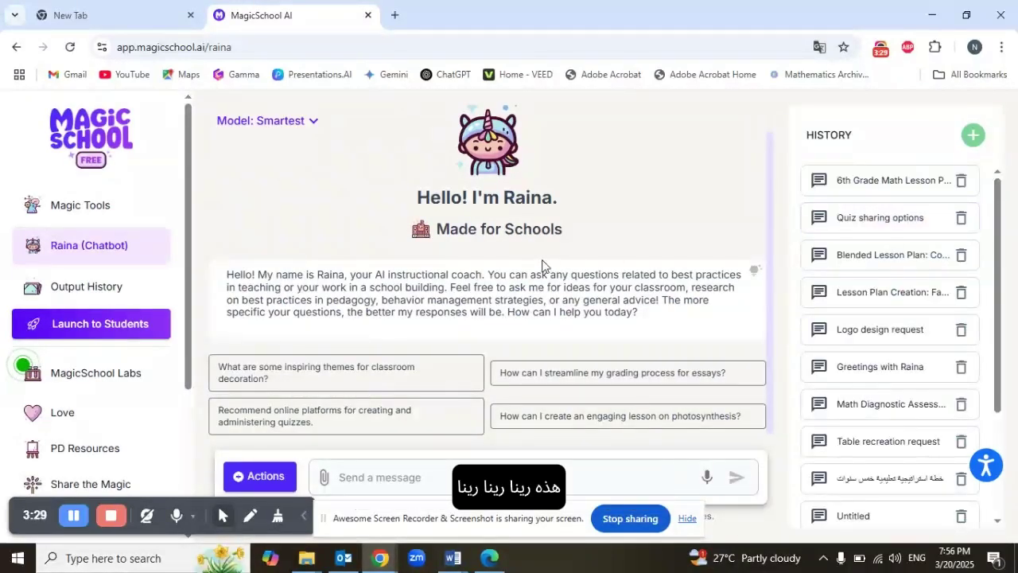
- Ask Raina for a grade 10 5E model lesson plan on trigonometric equations using differentiation methods
click(446, 476)
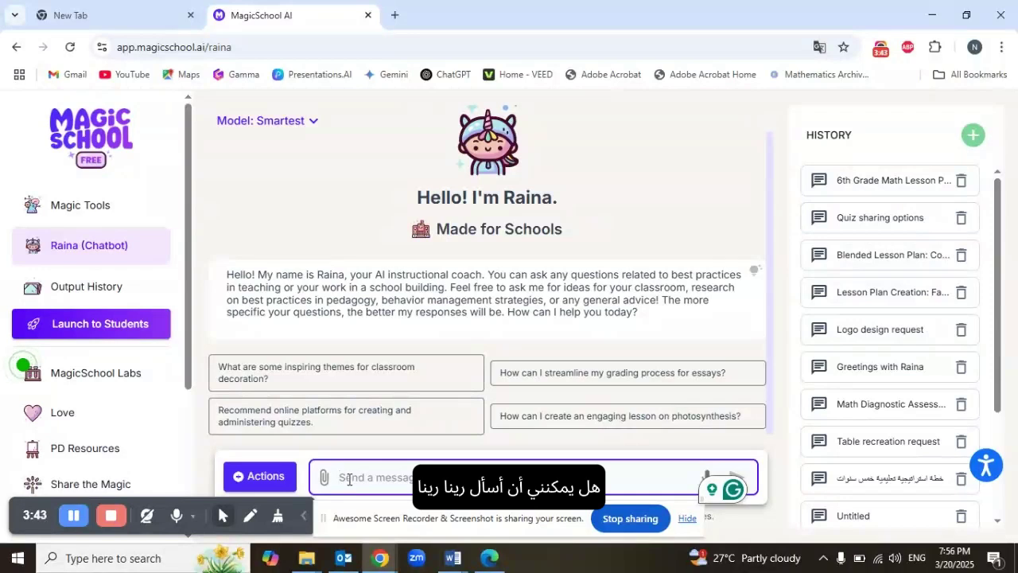
text(Raina can you )
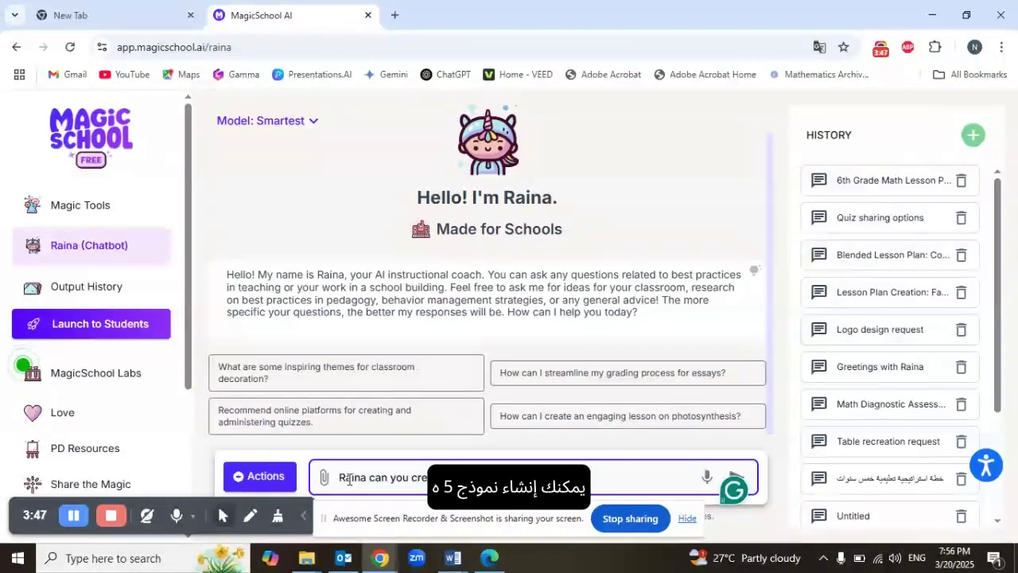
text(cre)
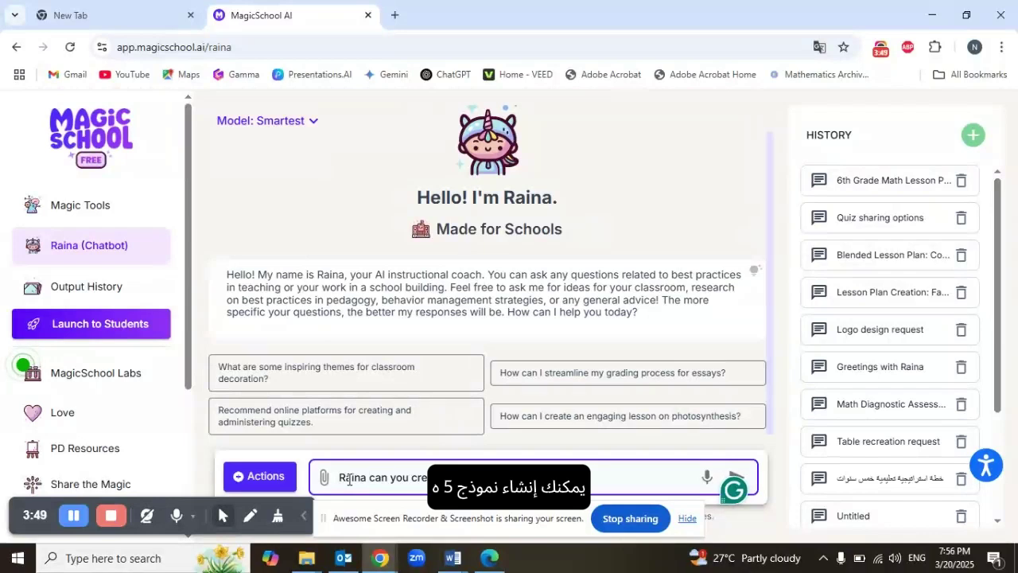
text(ate a 5 E model lesson plan about trigonom)
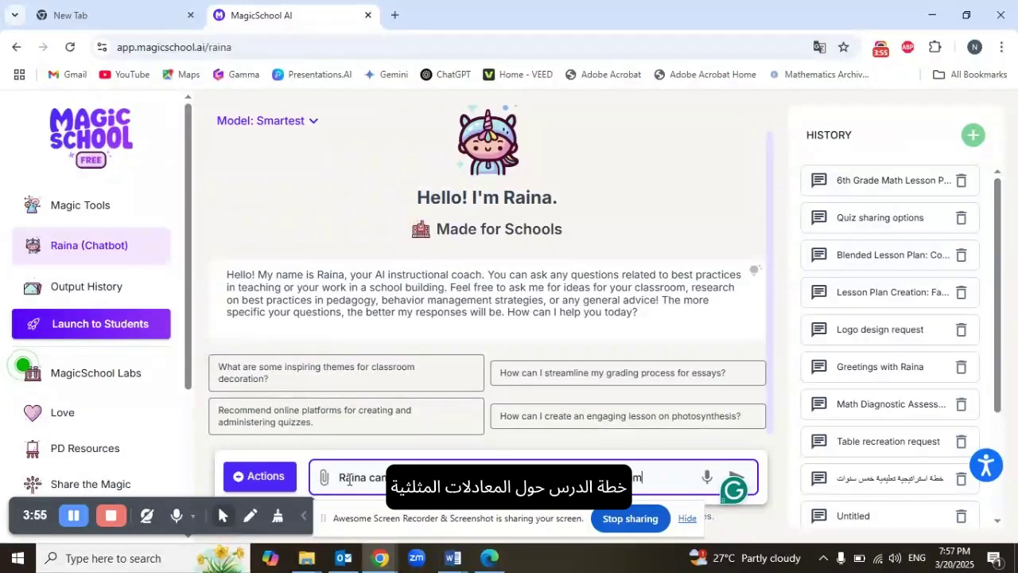
text(ic equations grad)
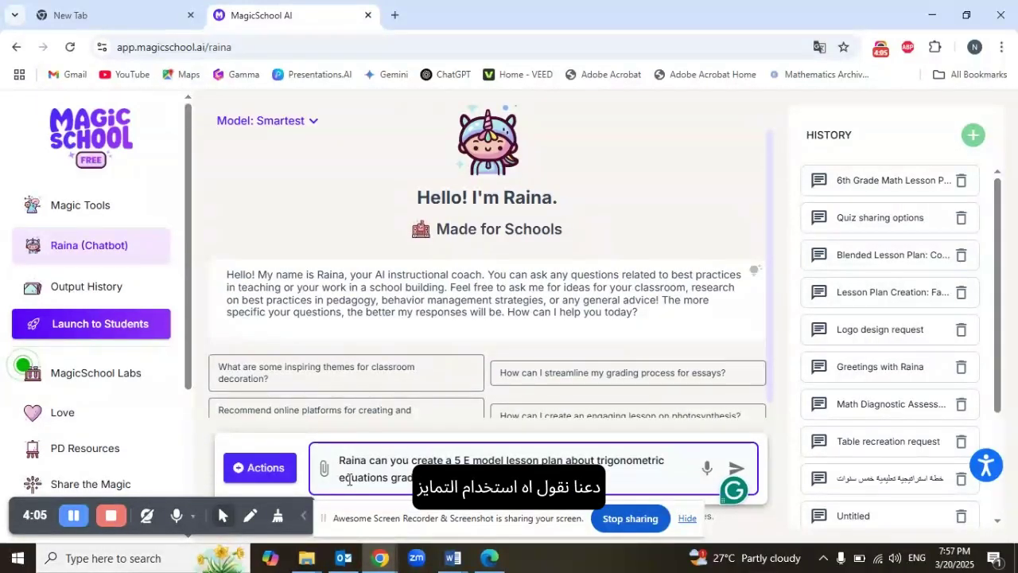
text(e 10 use differentiat)
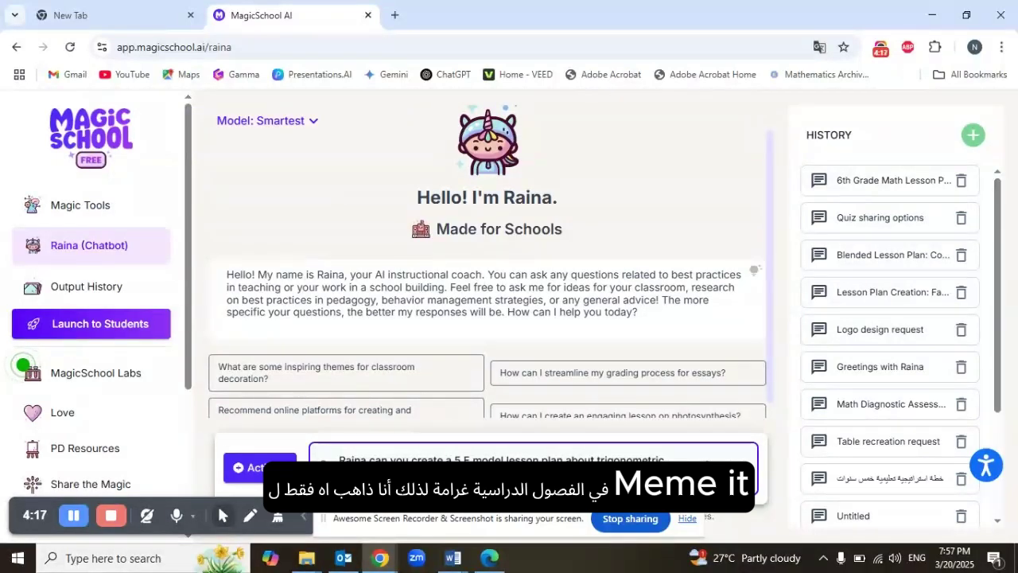
text(methods)
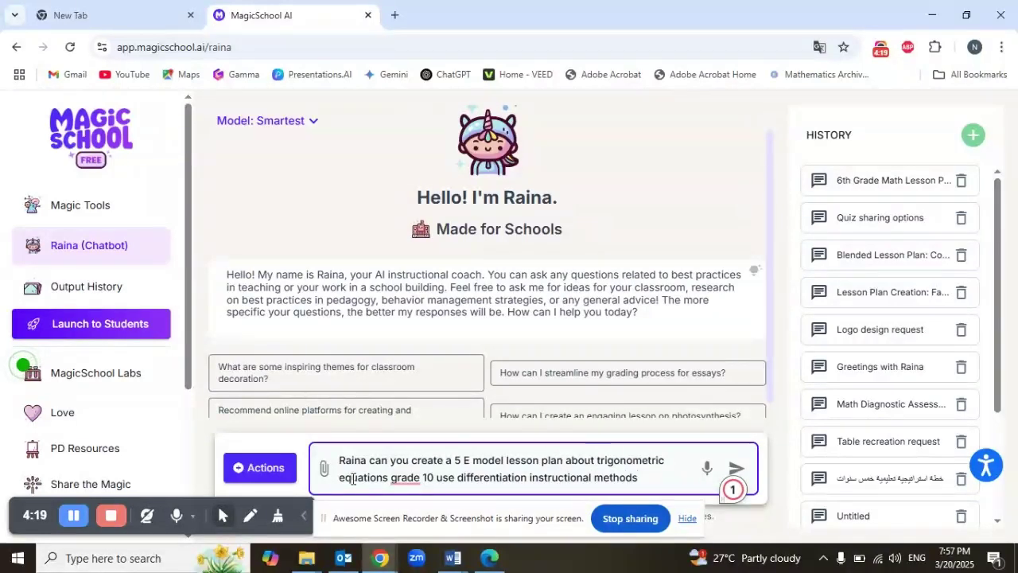
click(735, 474)
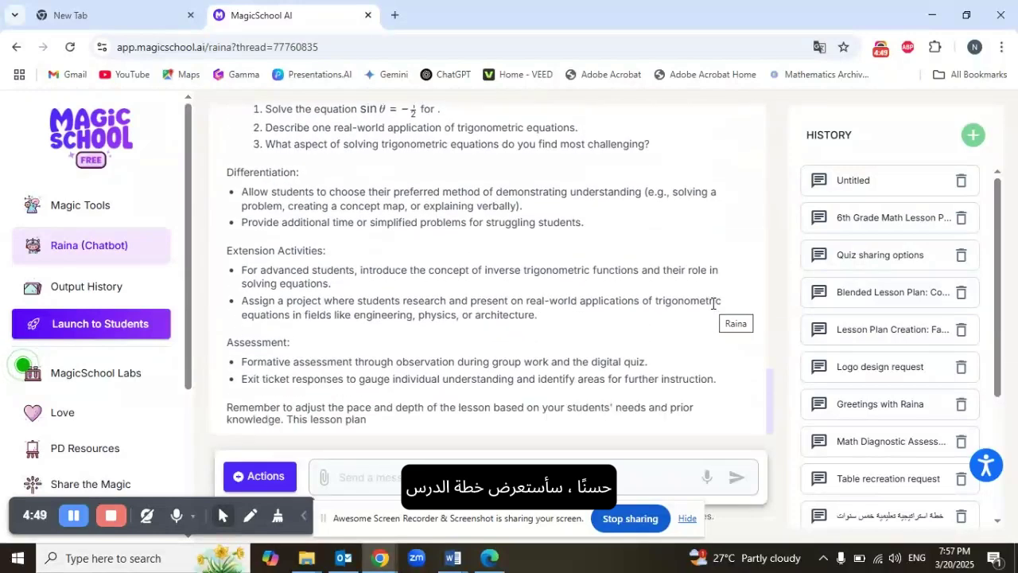
- Read through 'Exploring Trigonometric Equations' phase by phase, highlighting the visual aids differentiation paragraph
drag(770, 390, 773, 206)
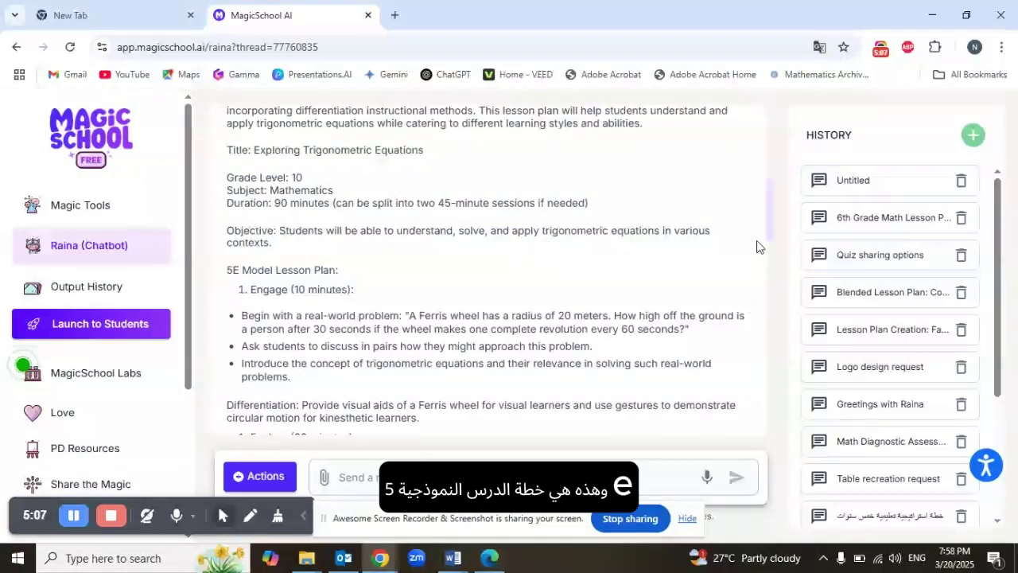
scroll(771, 225, down, 1)
scroll(775, 245, down, 1)
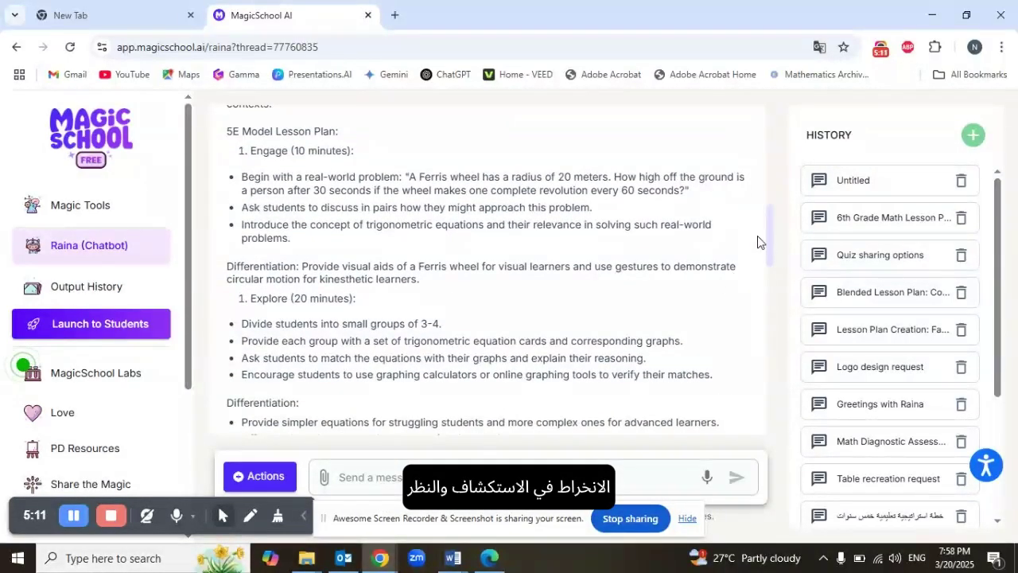
scroll(769, 243, down, 1)
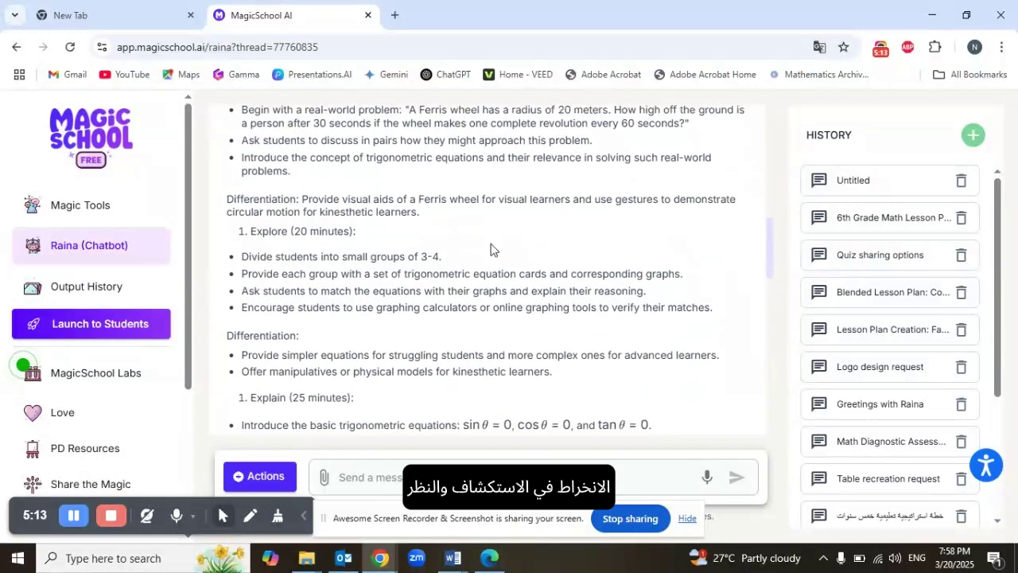
drag(227, 205, 423, 221)
scroll(770, 256, down, 2)
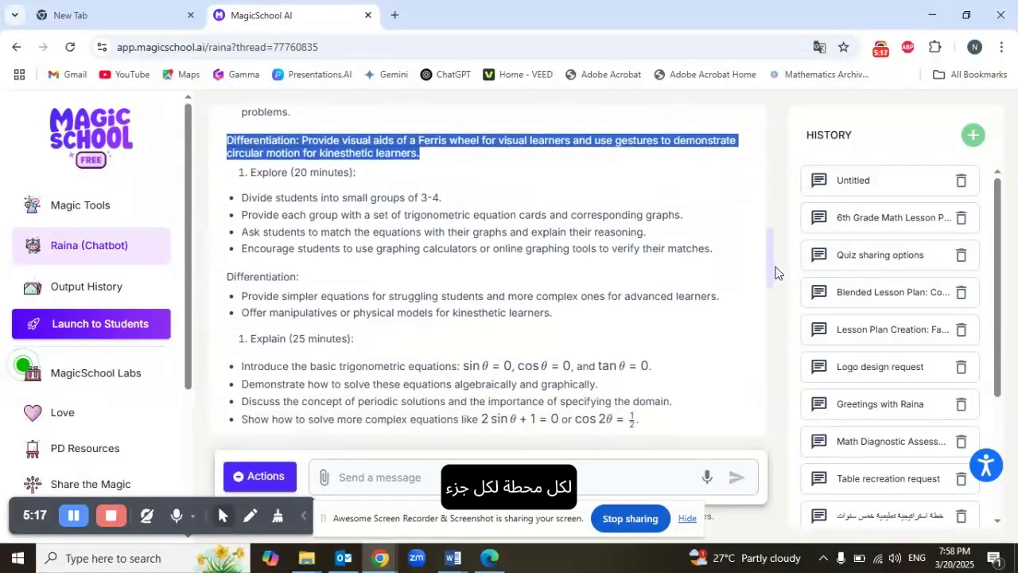
scroll(780, 285, down, 3)
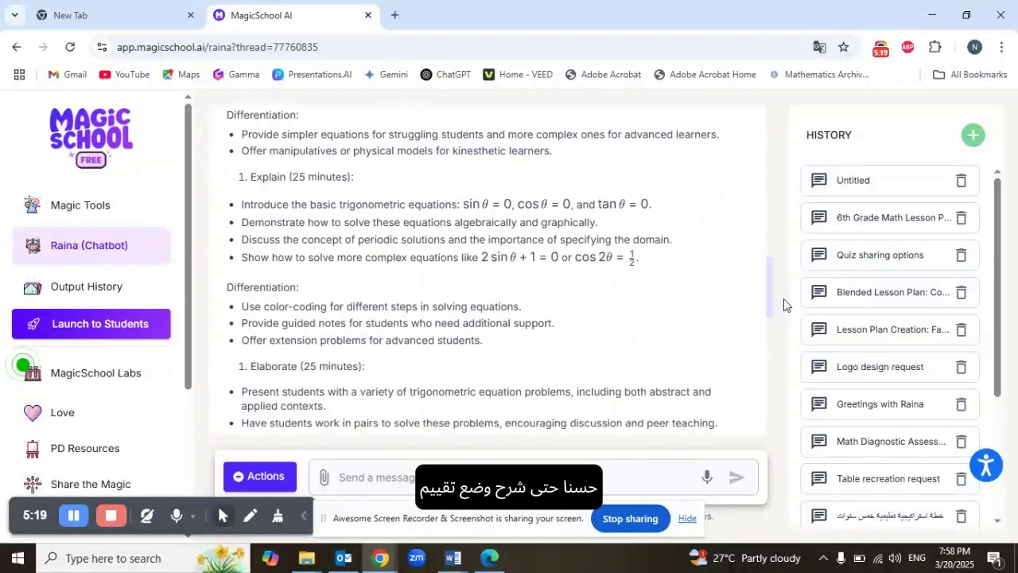
scroll(790, 333, down, 3)
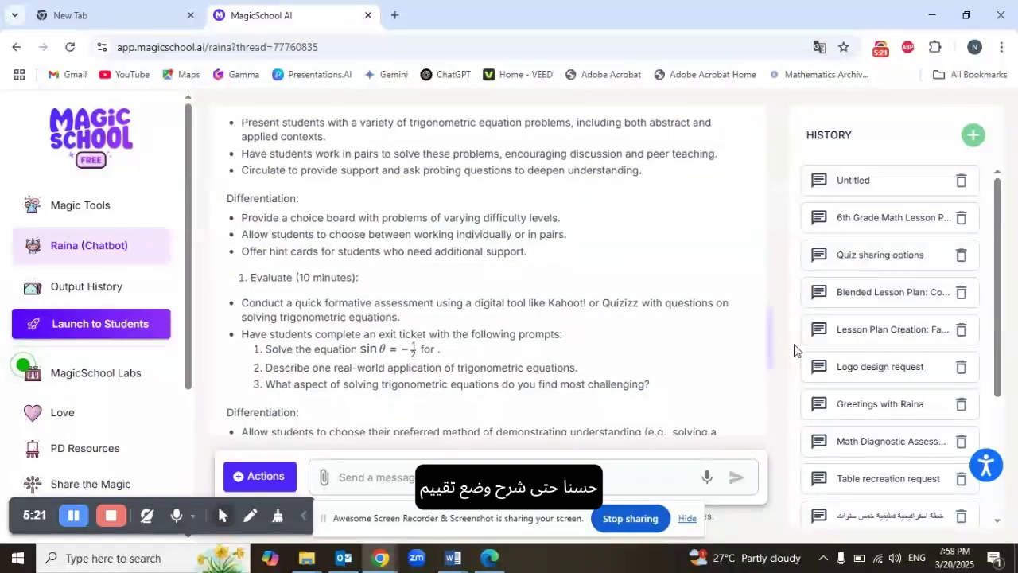
scroll(799, 368, down, 2)
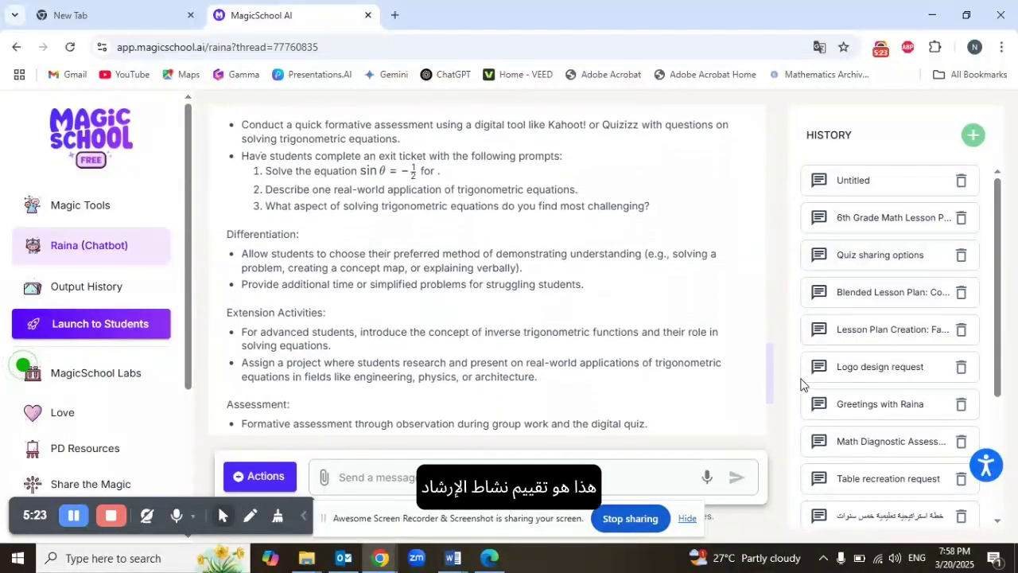
scroll(805, 401, down, 2)
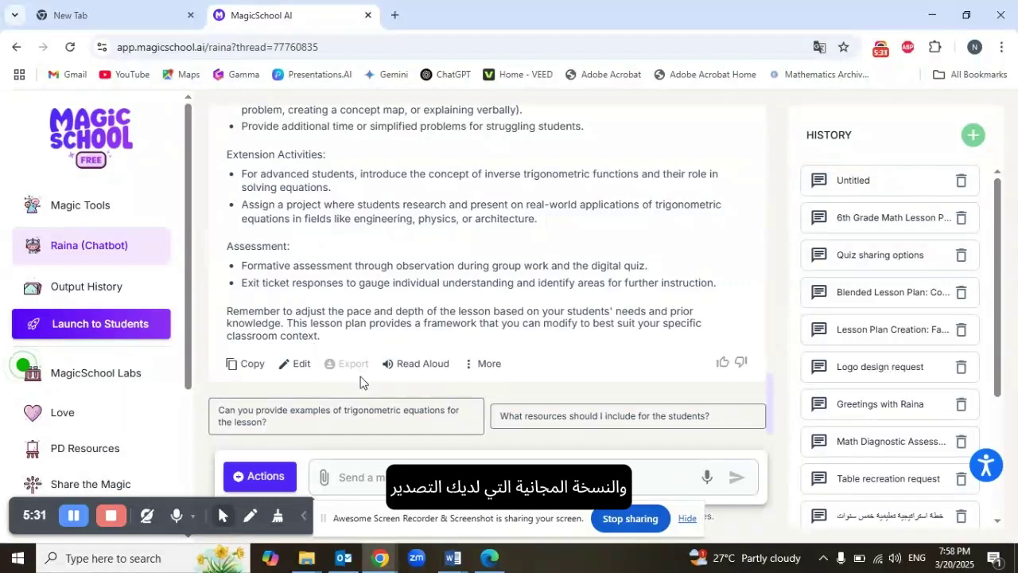
- Open Raina's lesson plan response in the Edit panel
mouse_move(358, 371)
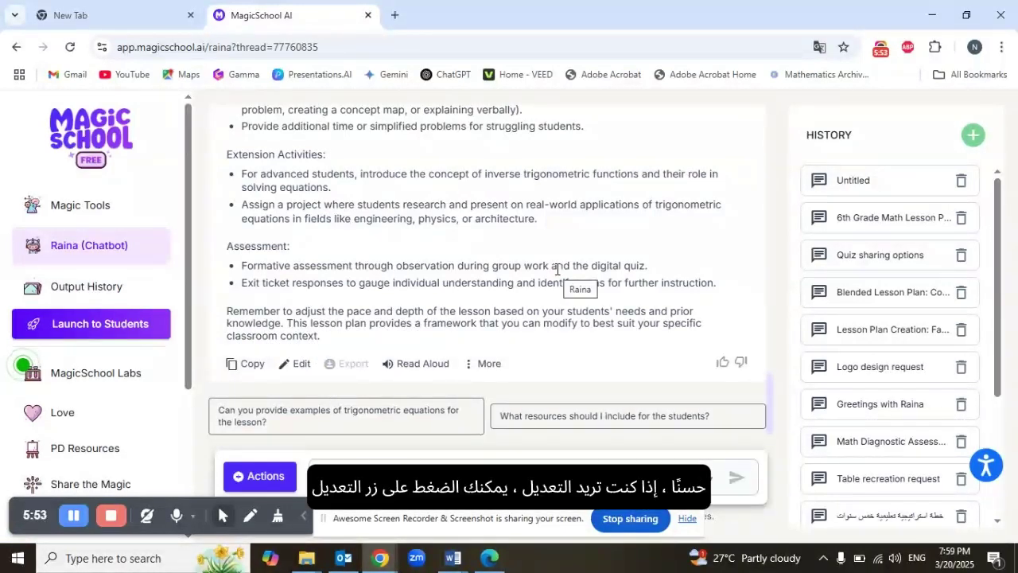
click(296, 365)
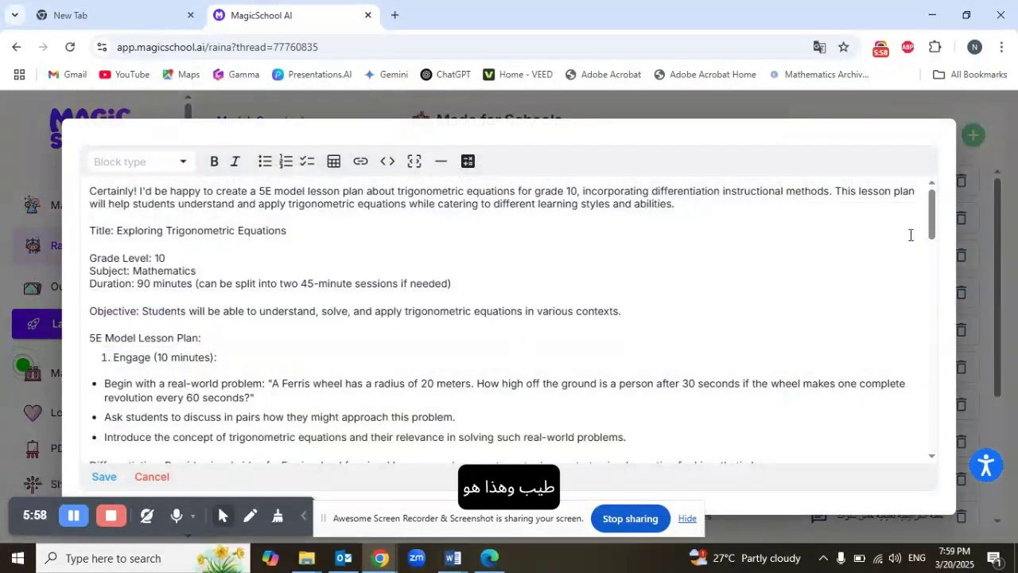
- Cancel the editor unchanged and ask Raina 'What resources should I include for the students?'
drag(935, 223, 965, 454)
click(162, 479)
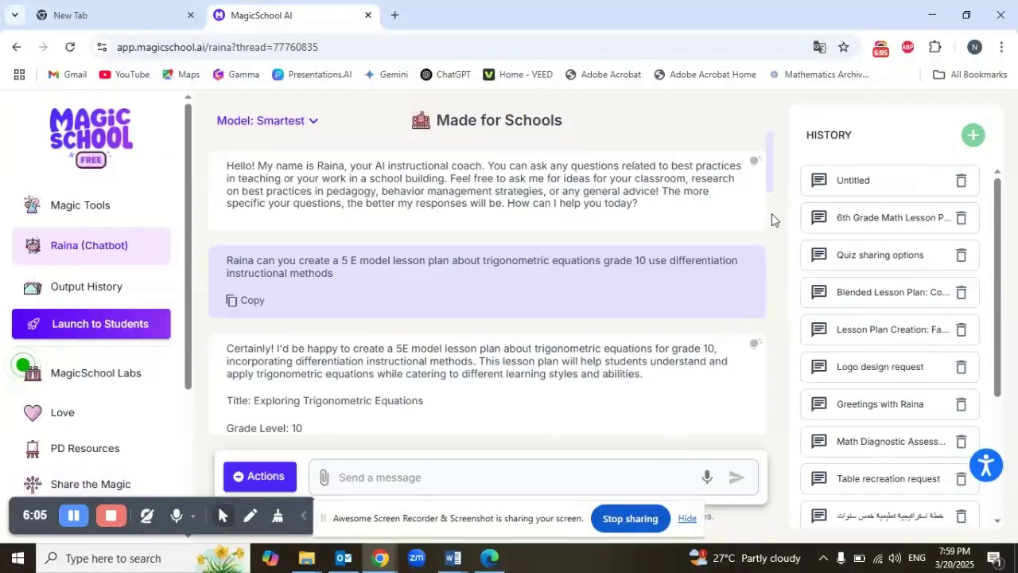
drag(770, 167, 781, 434)
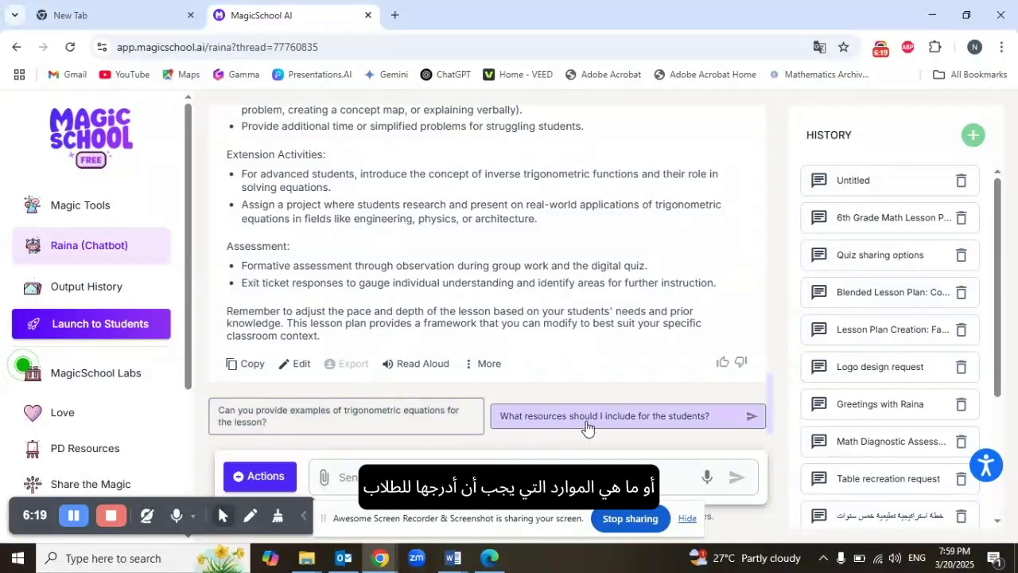
click(651, 427)
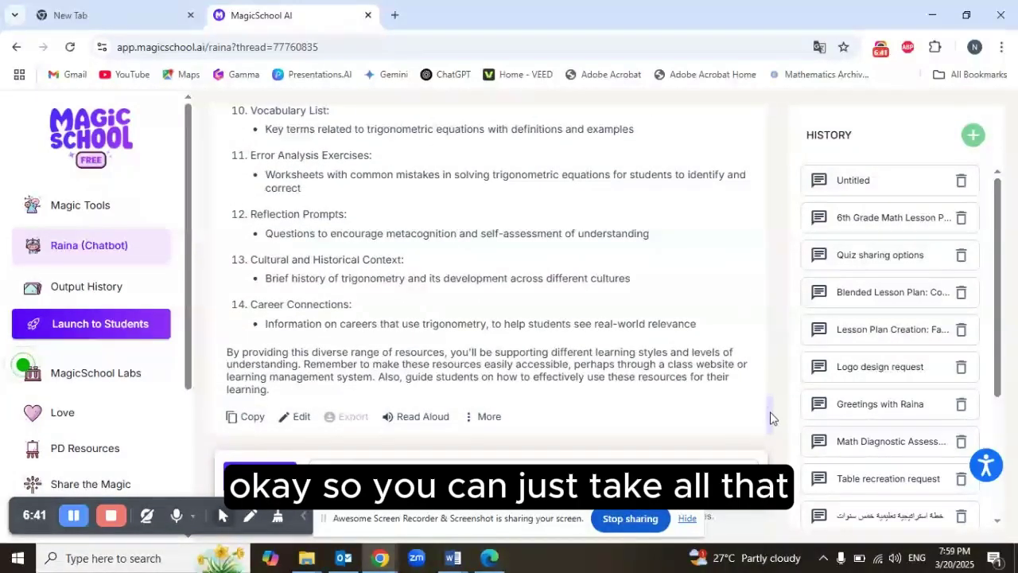
- Scroll Raina's resource list from Handouts to Career Connections and bring up the Actions row
scroll(769, 405, up, 4)
scroll(770, 383, up, 6)
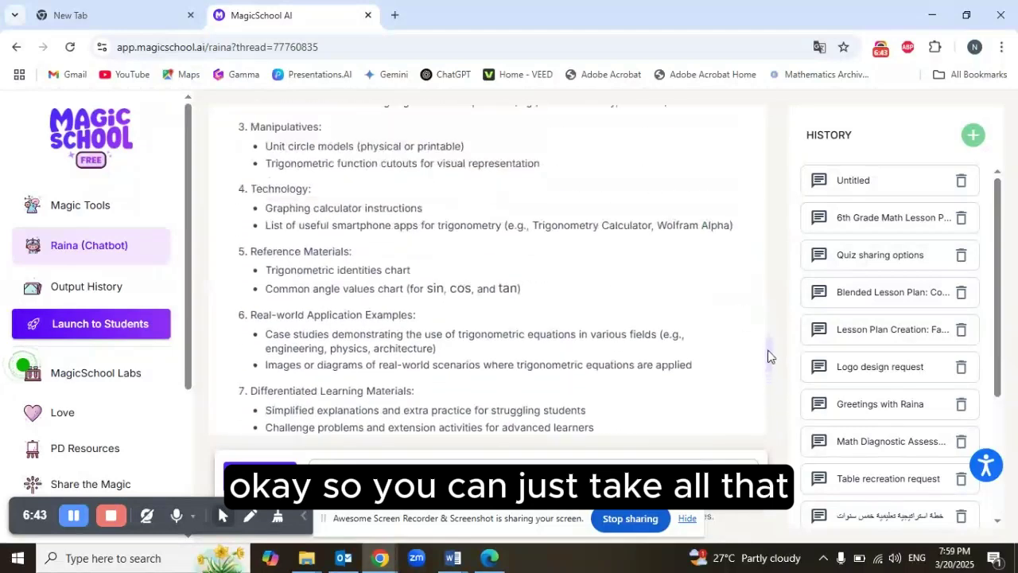
scroll(768, 334, down, 2)
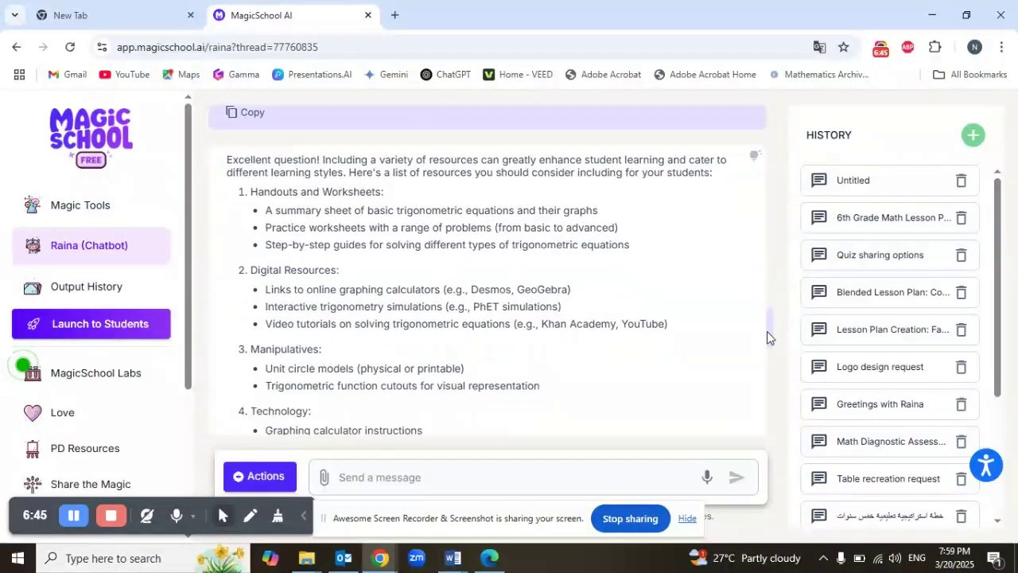
drag(771, 338, 779, 433)
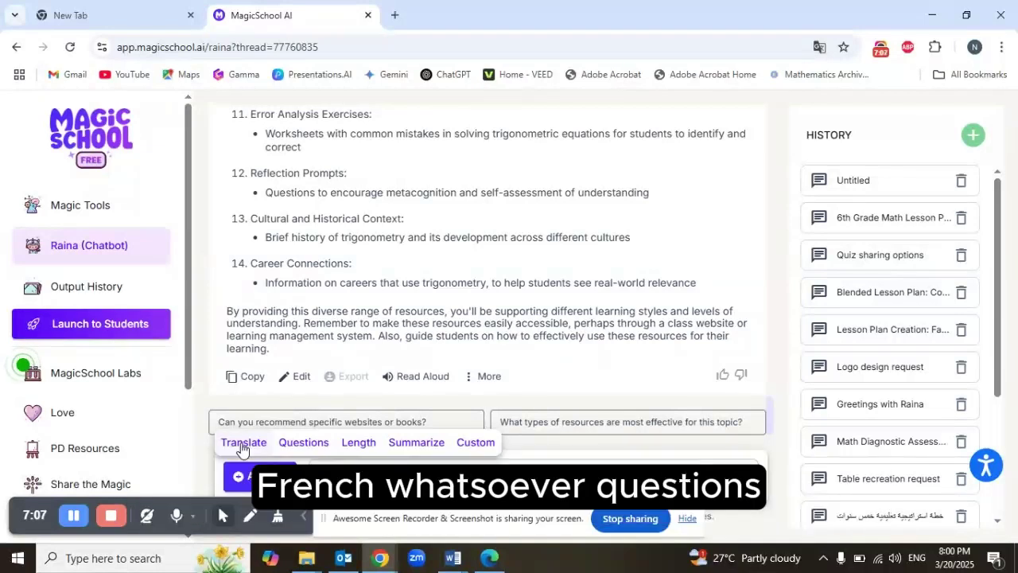
- Preview the Questions, Length, Summarize and Custom action menus, then close them
click(316, 447)
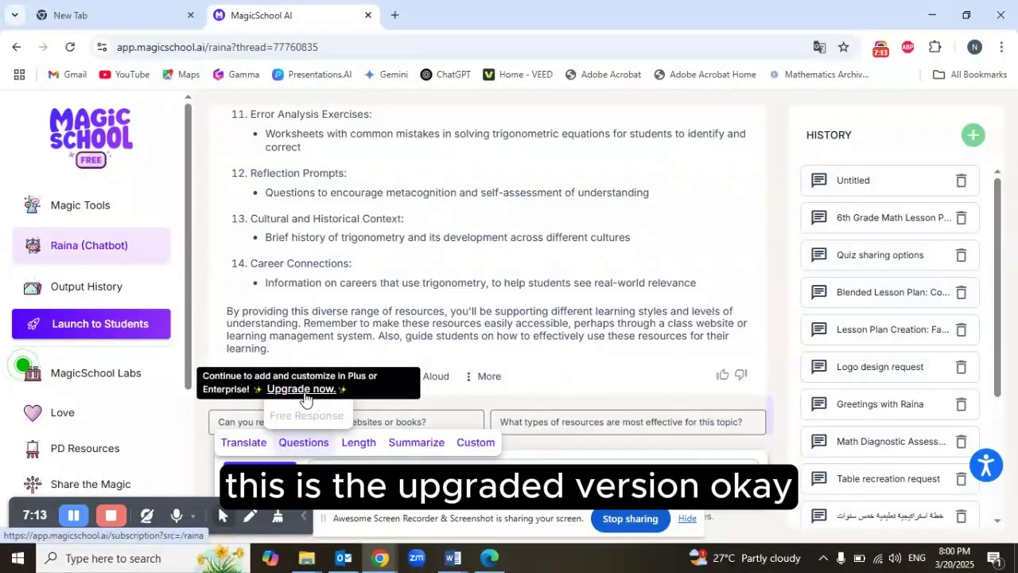
click(370, 451)
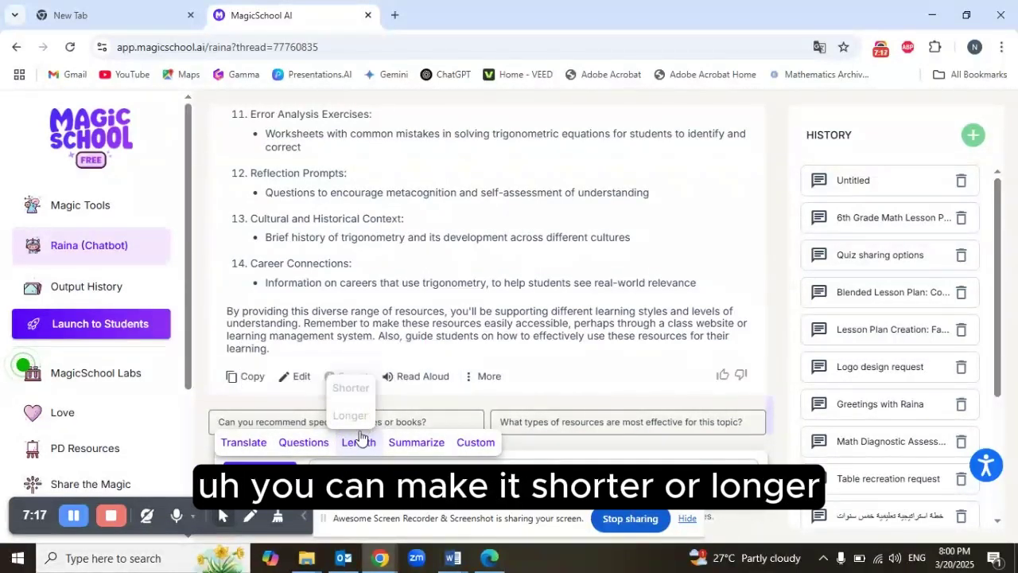
click(415, 447)
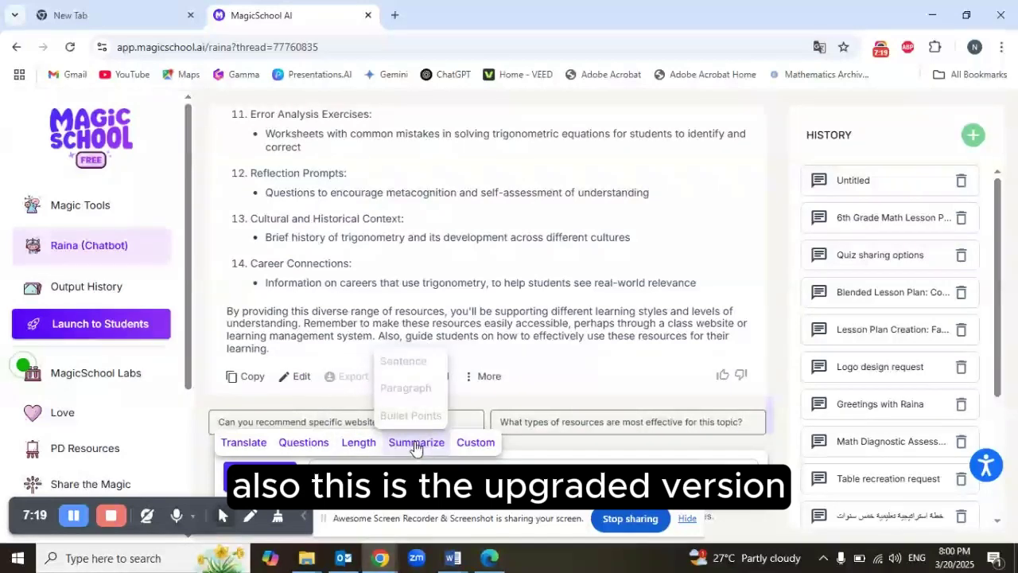
click(481, 449)
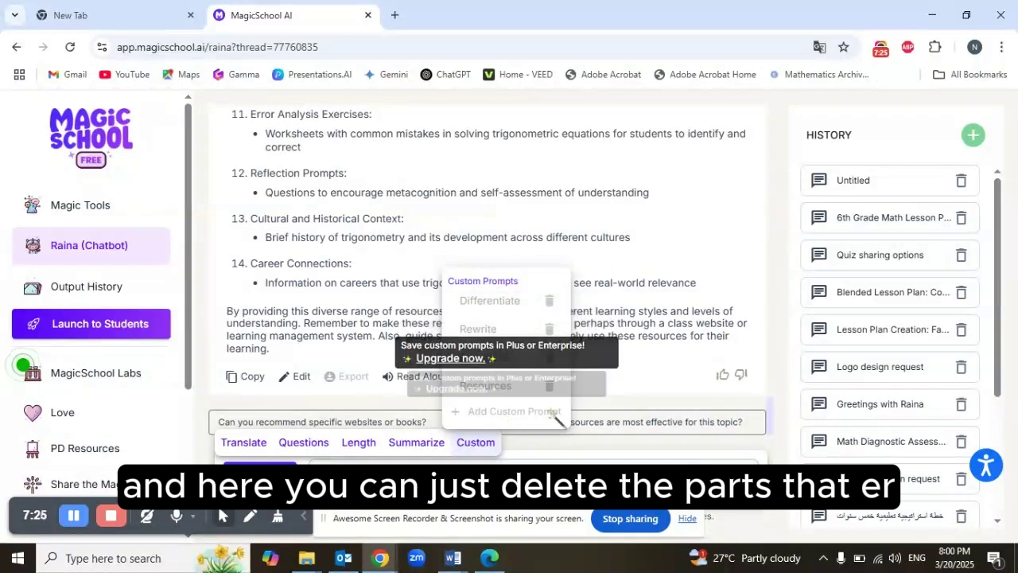
click(550, 463)
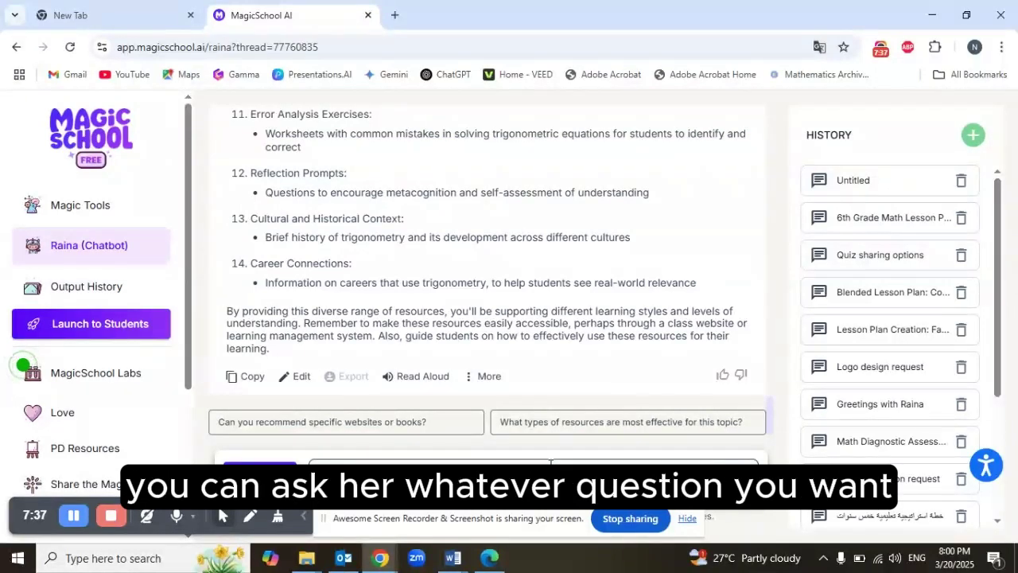
- Ask Raina to create five multiple choice questions on the lesson, then go to Magic Tools
click(551, 463)
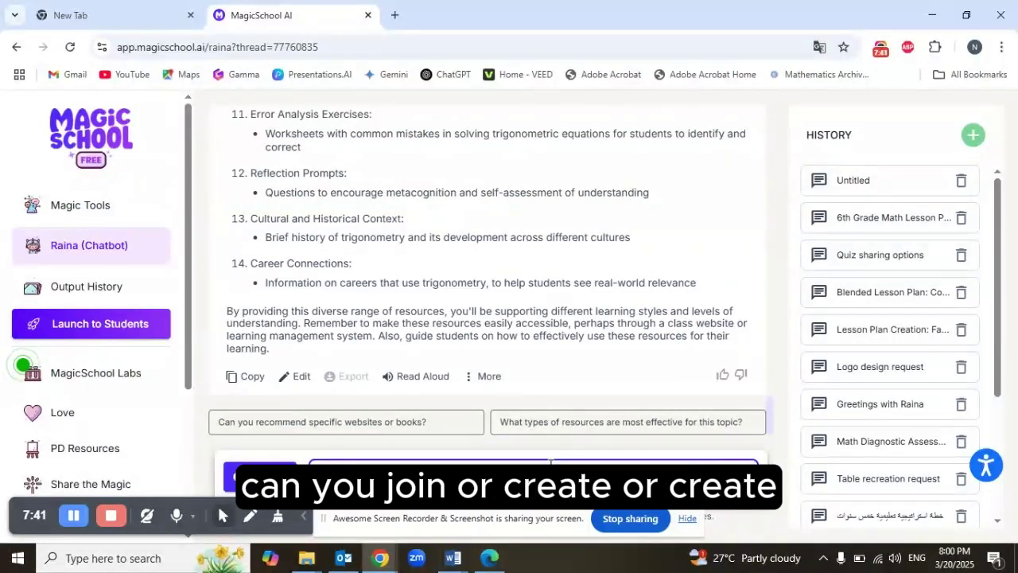
text(create a 5 multiple choicce questions about this lesson)
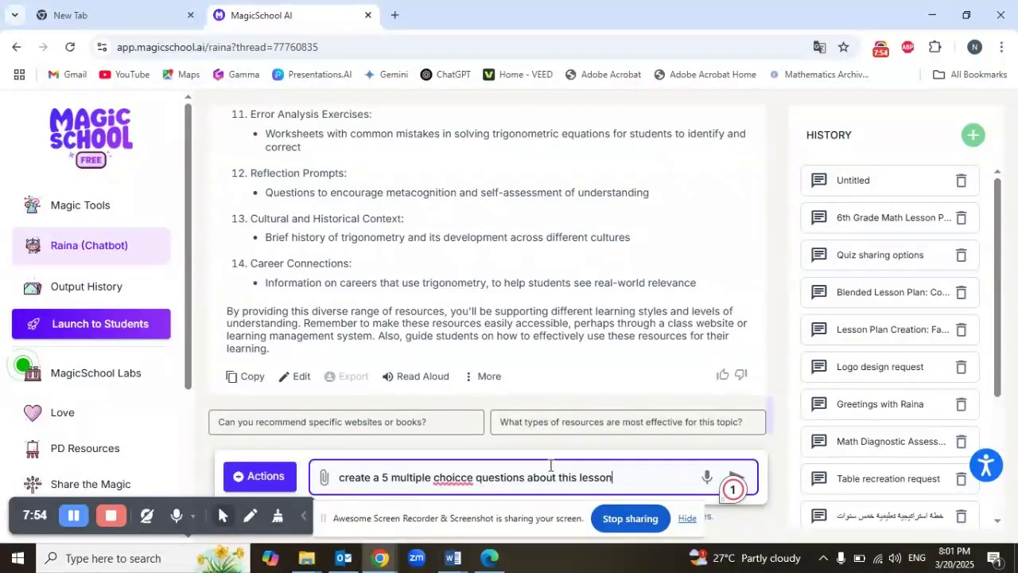
click(733, 480)
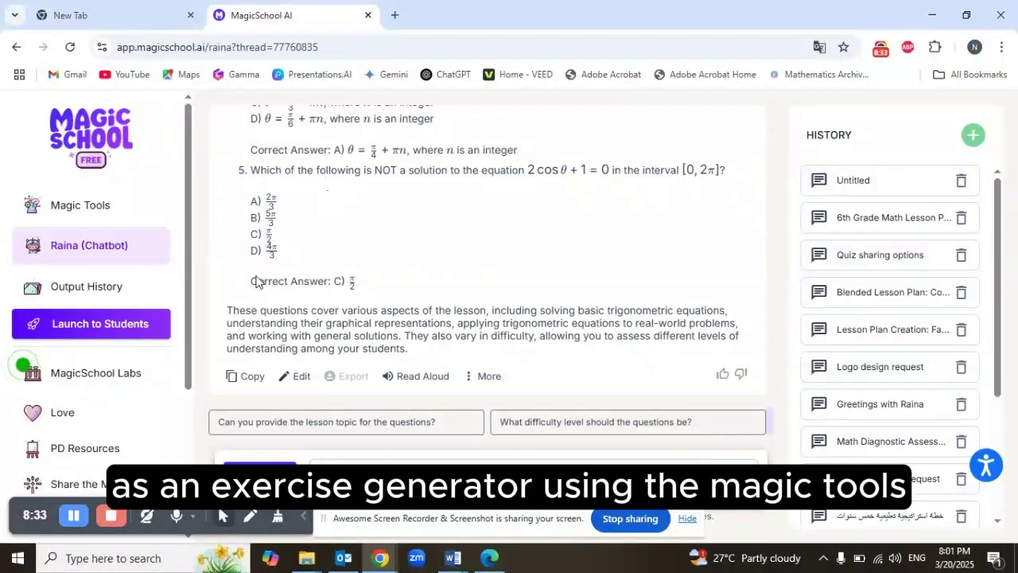
click(78, 208)
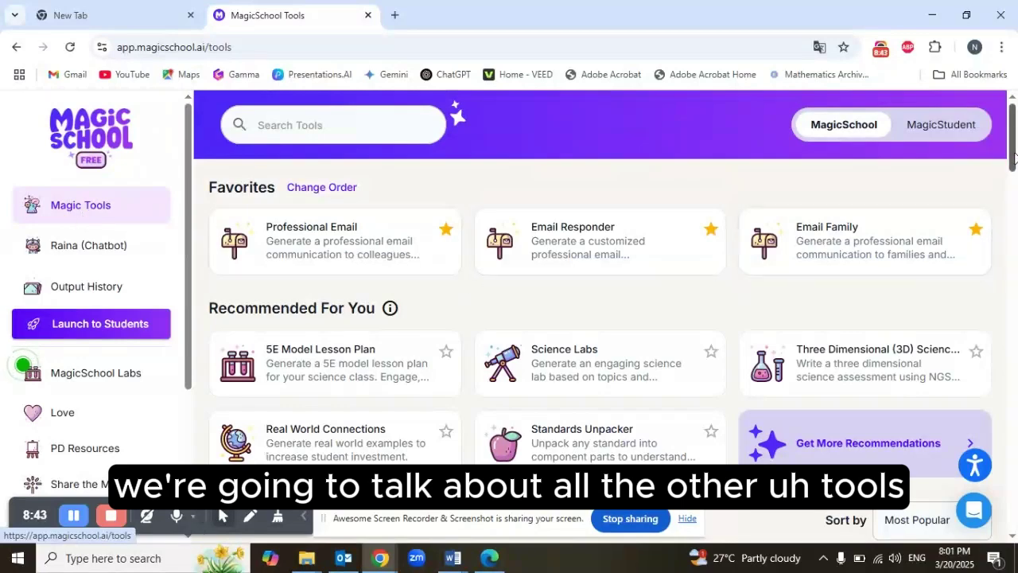
- Scroll down to All Tools and open the Lesson Plan generator
scroll(1014, 157, down, 1)
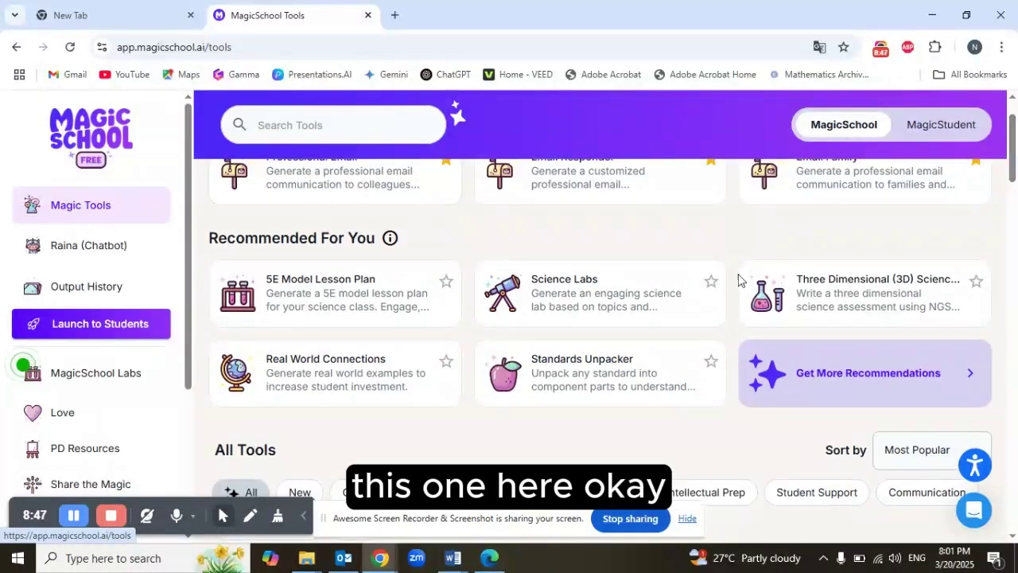
scroll(1016, 203, down, 3)
scroll(1016, 203, down, 2)
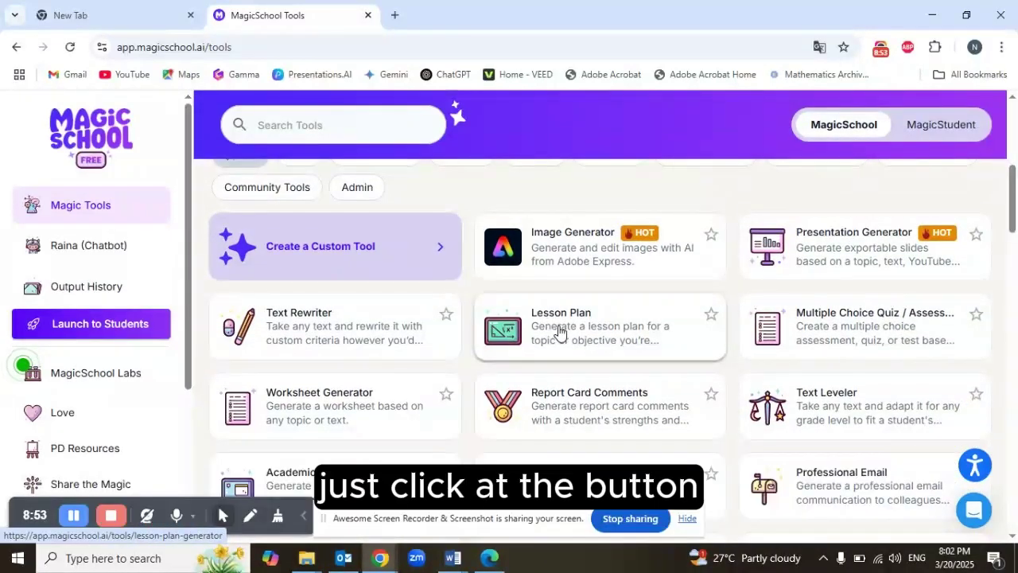
click(559, 332)
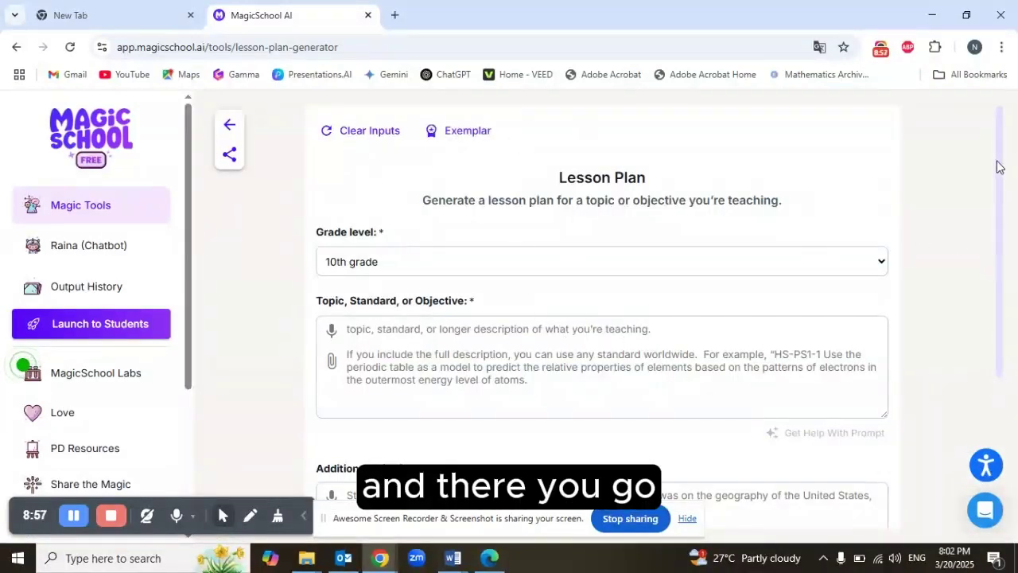
- Keep the grade level at 10th grade and enter 'Trigonometric Equations' as the topic
drag(1000, 166, 1016, 144)
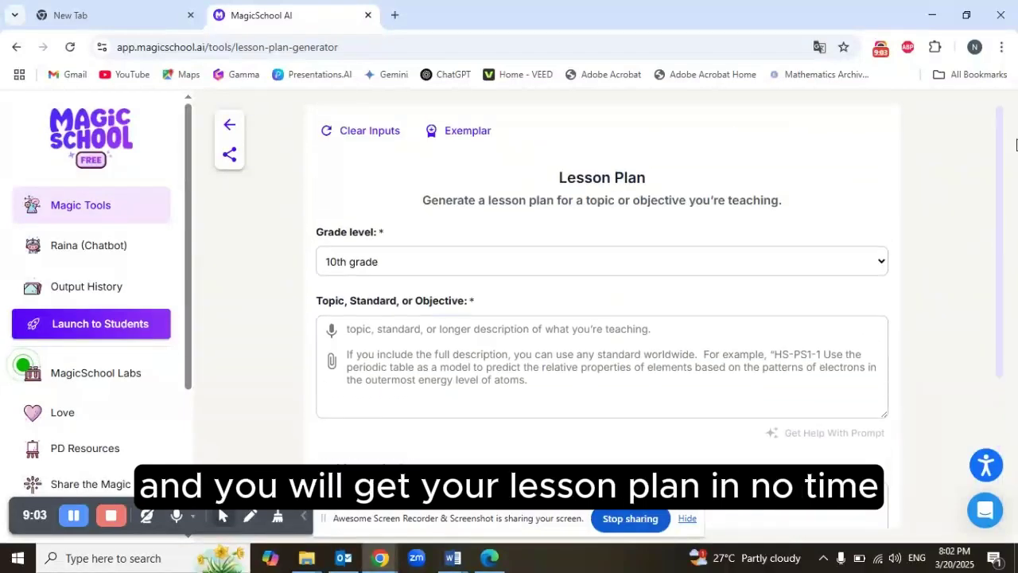
click(650, 274)
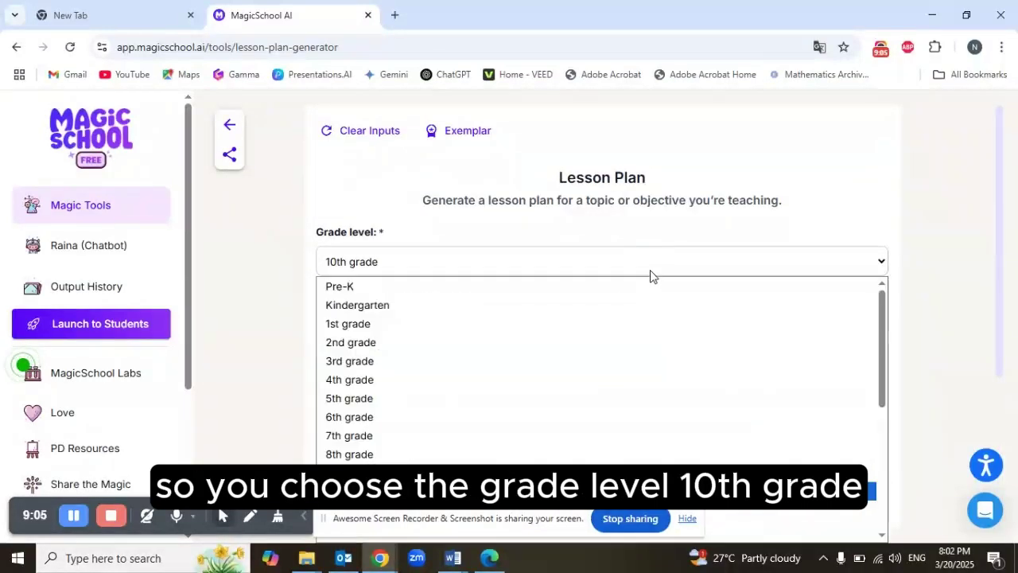
click(650, 275)
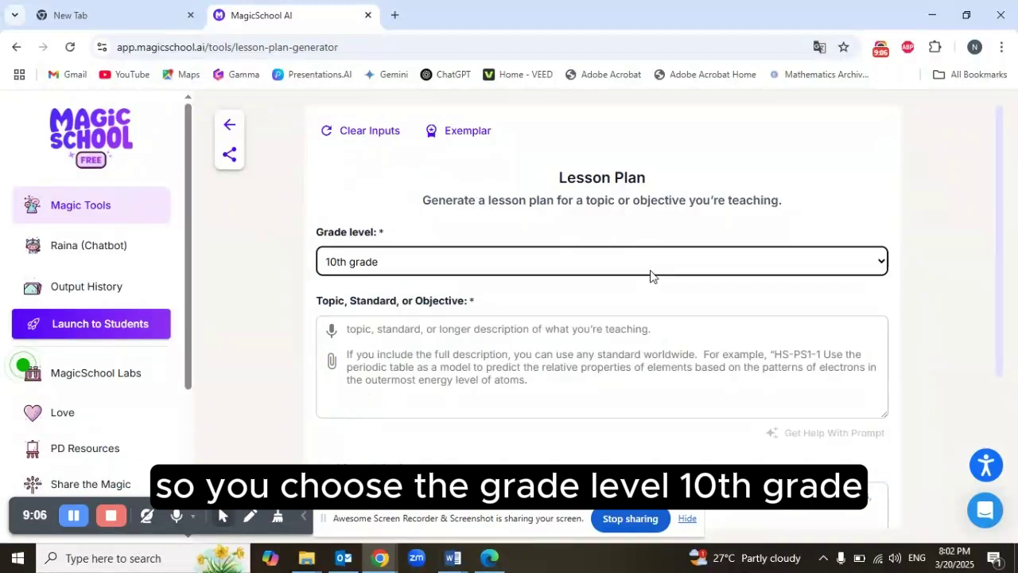
click(445, 339)
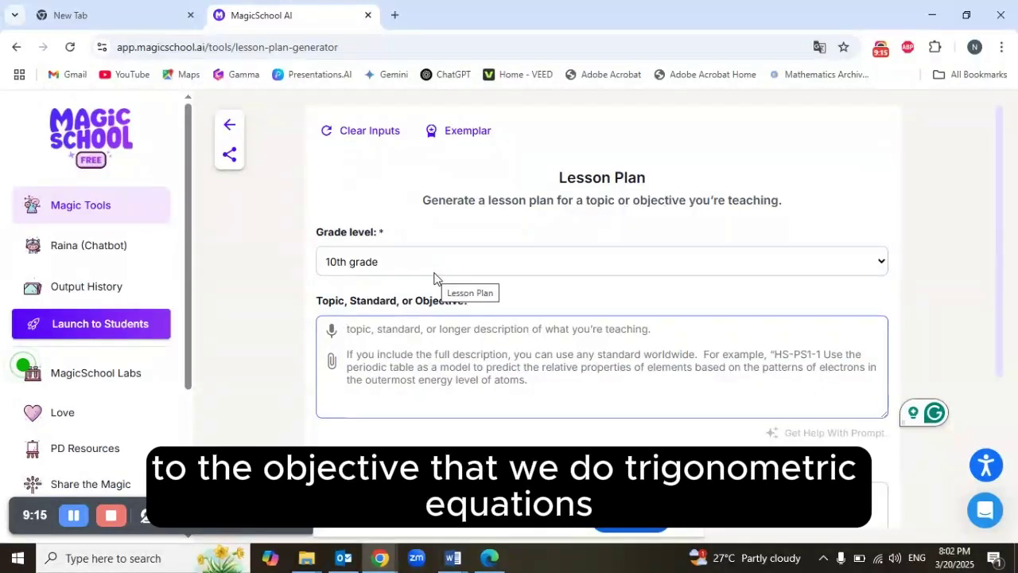
text(Tr)
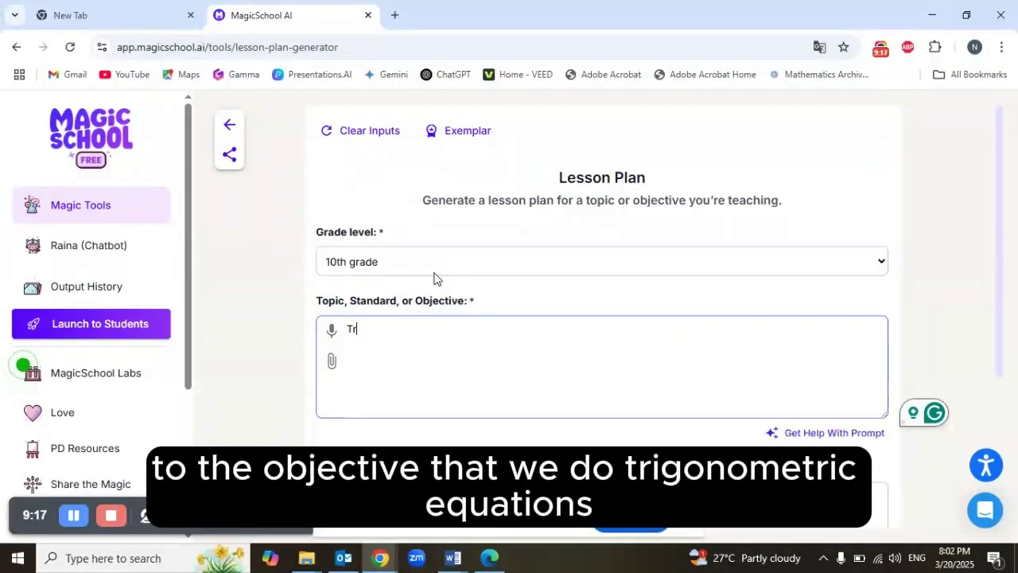
text(igonome)
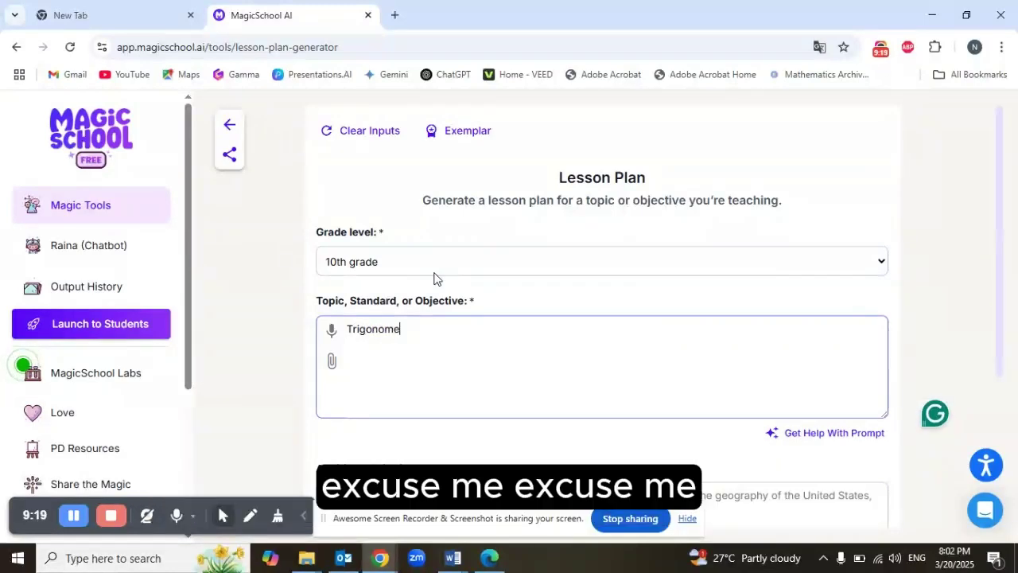
text(tric)
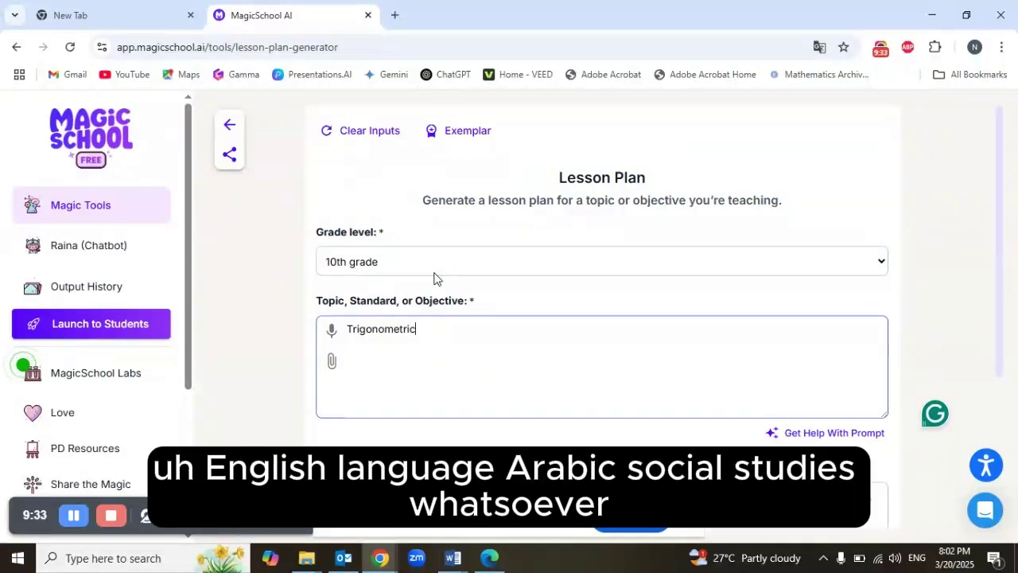
text(e)
key(BackSpace)
key(BackSpace)
text(E)
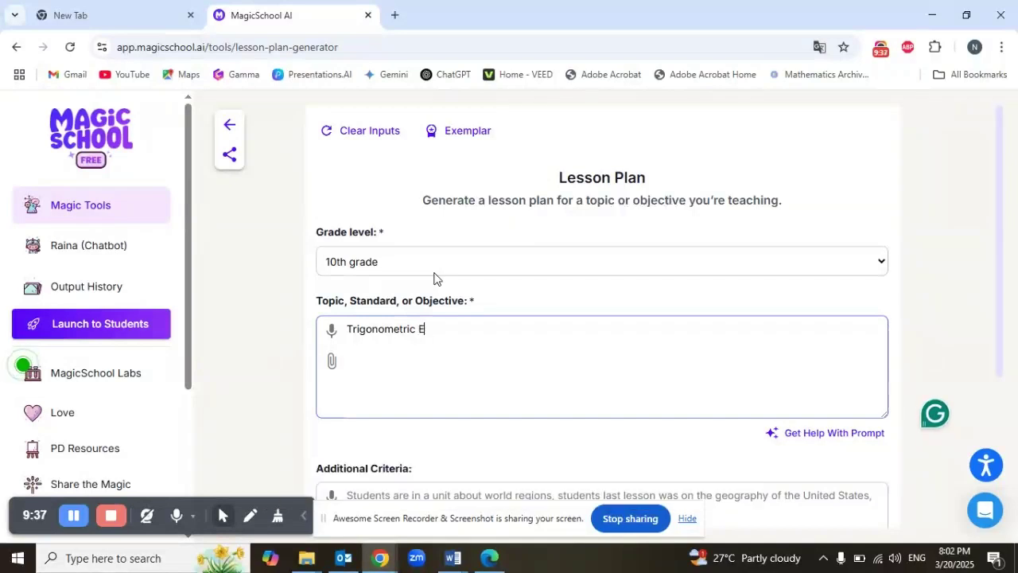
text(quations)
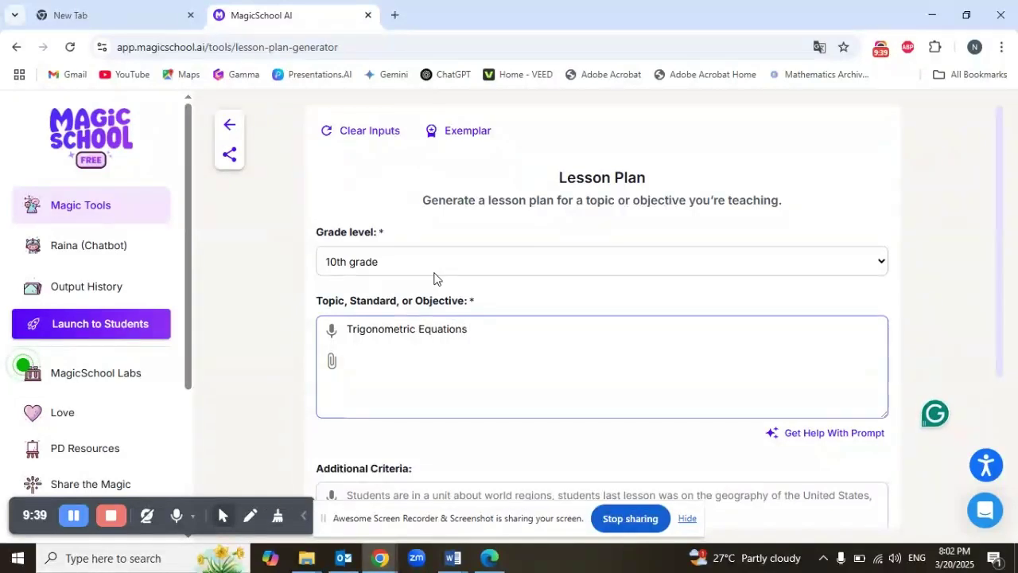
- Check the attachment, additional criteria and standards options, then generate the lesson plan
drag(1002, 131, 1012, 201)
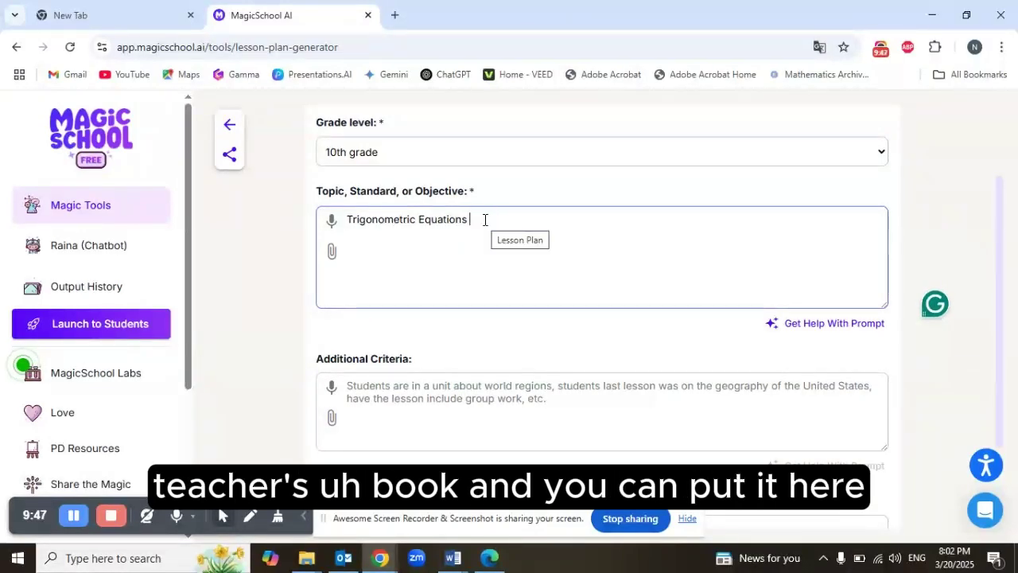
click(332, 252)
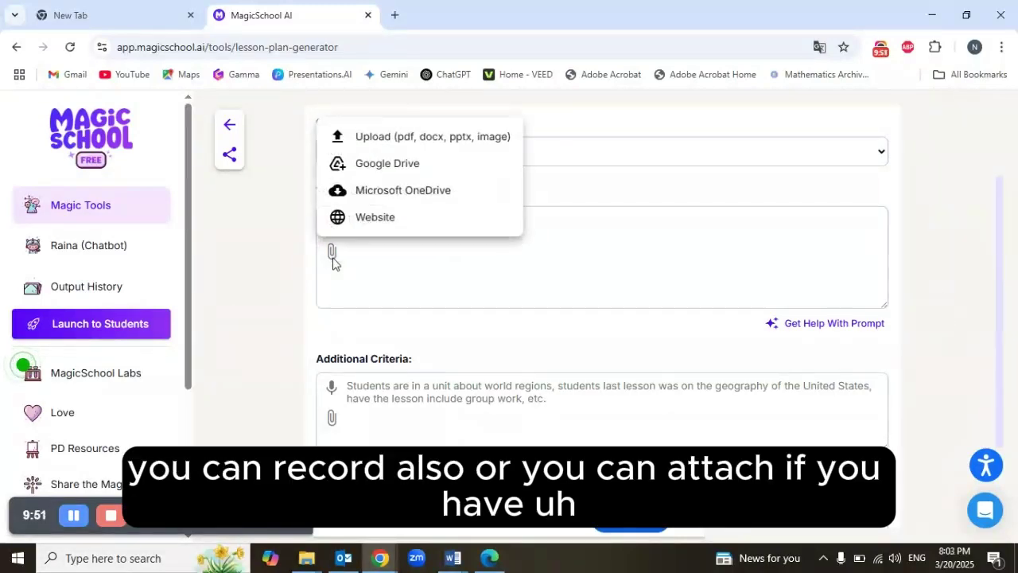
click(942, 263)
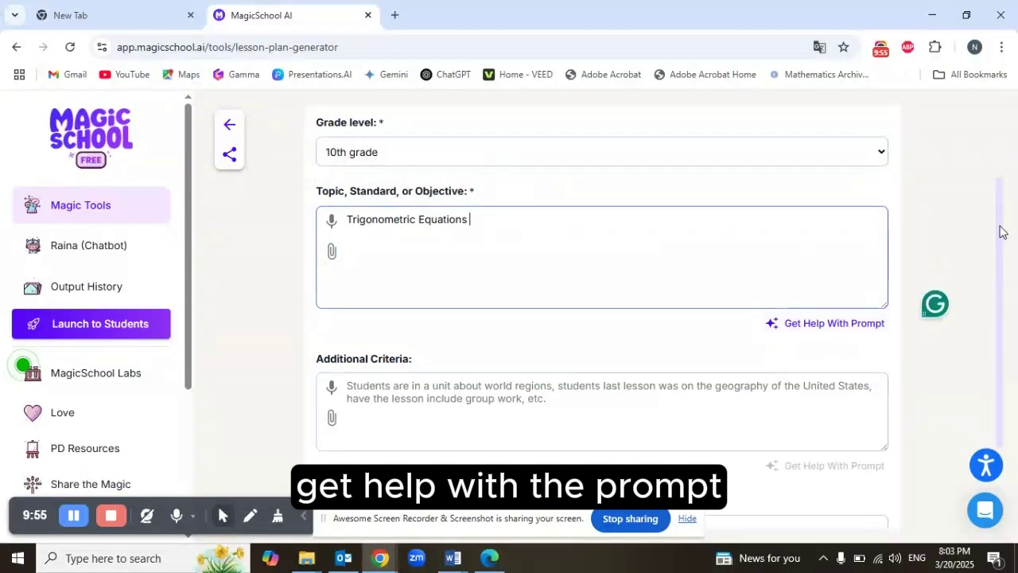
scroll(1004, 262, down, 2)
click(382, 267)
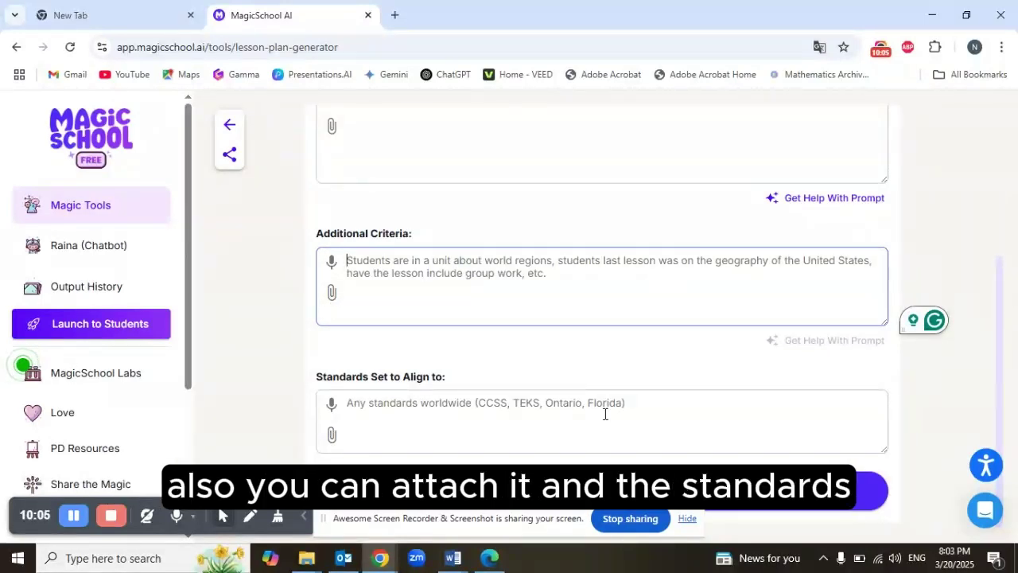
click(472, 407)
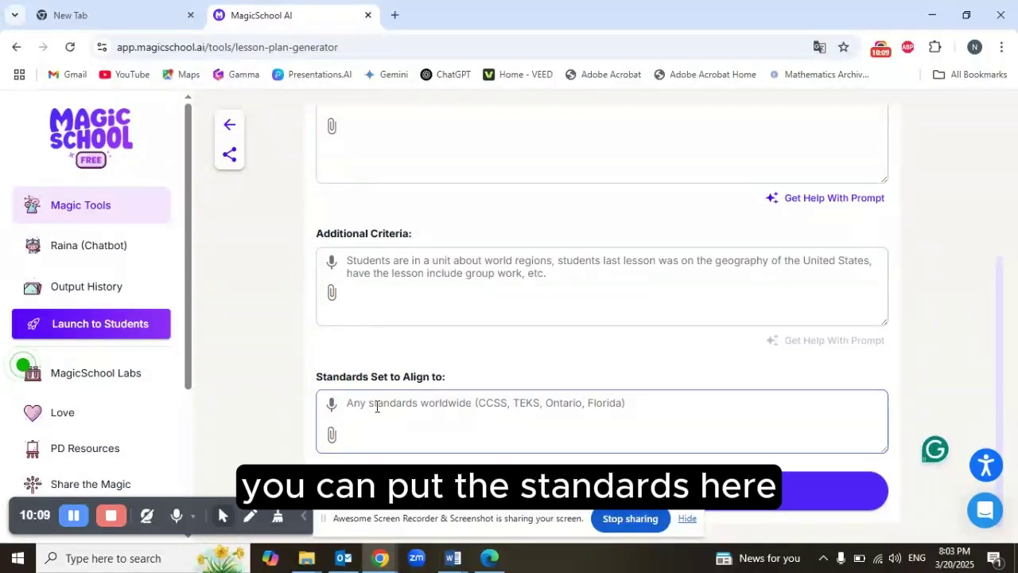
click(681, 481)
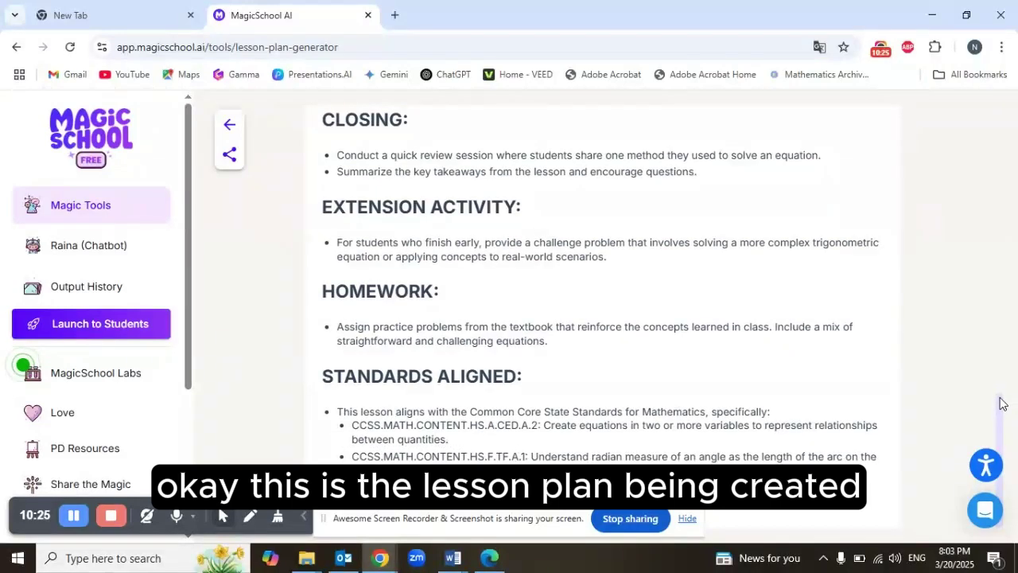
- Scroll through the generated lesson plan from learning objective to aligned standards, then back to top
drag(999, 411, 991, 127)
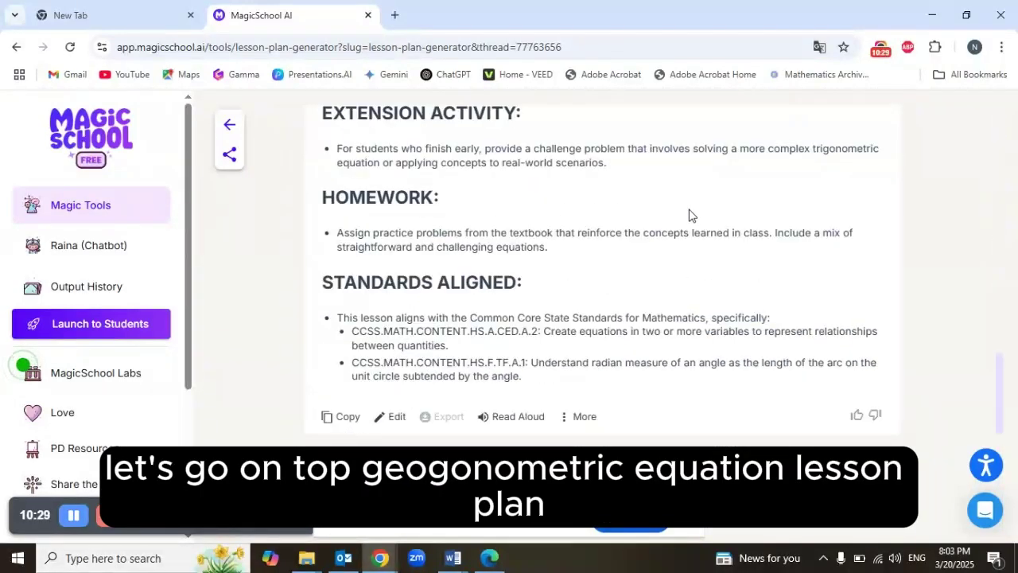
drag(1007, 411, 1010, 115)
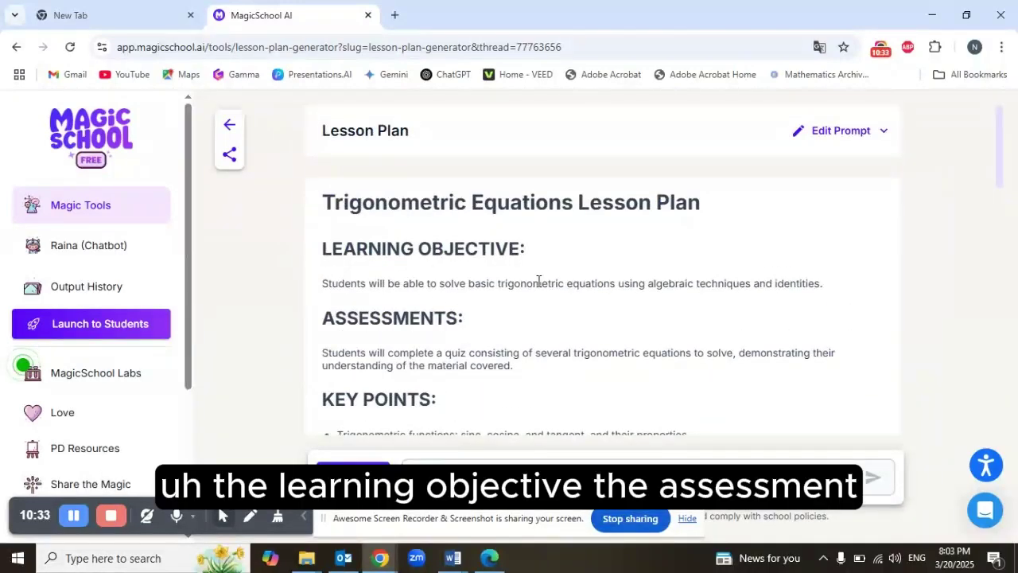
scroll(588, 303, down, 15)
mouse_move(1003, 386)
mouse_down()
mouse_move(992, 125)
mouse_move(1016, 195)
mouse_move(1016, 388)
mouse_up()
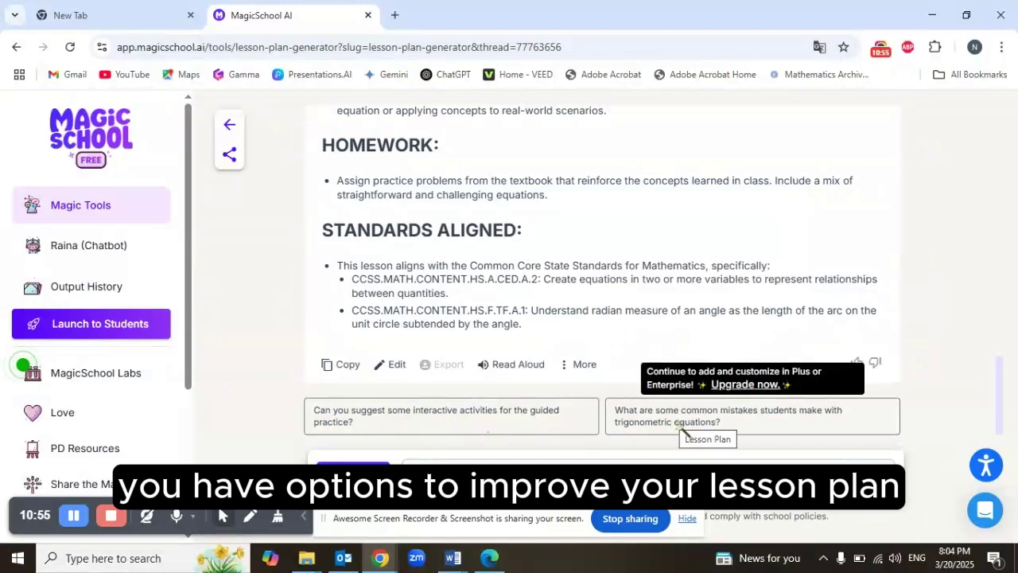
drag(999, 382, 993, 106)
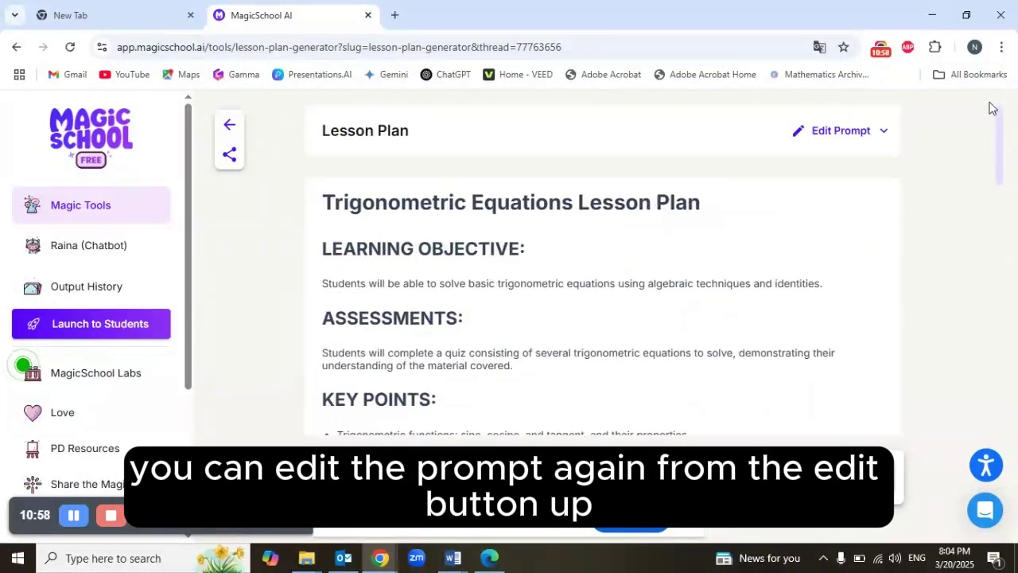
- Show the lesson plan's prompt inputs, then go back to the Magic Tools catalogue
click(863, 136)
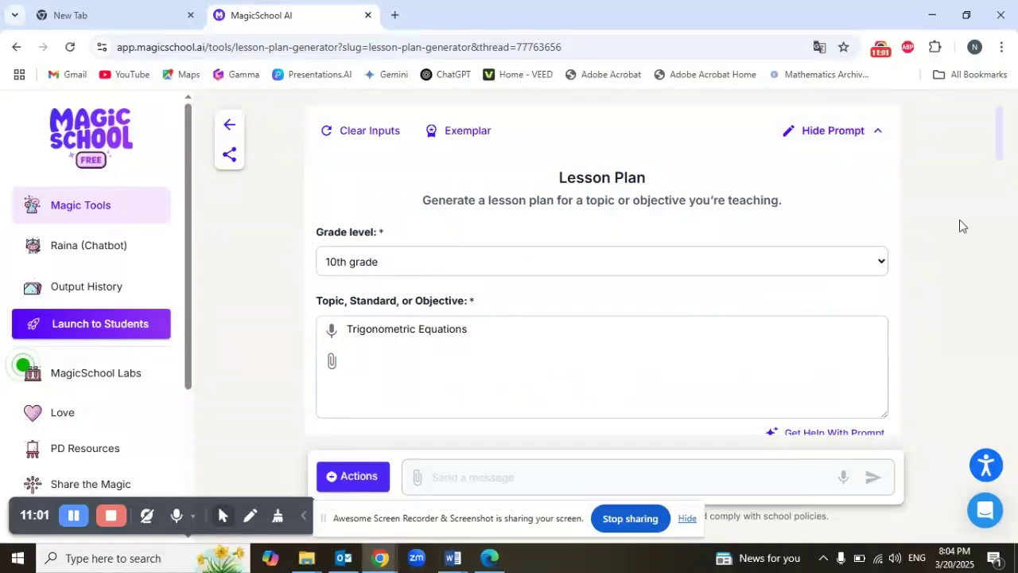
drag(1003, 133, 1009, 108)
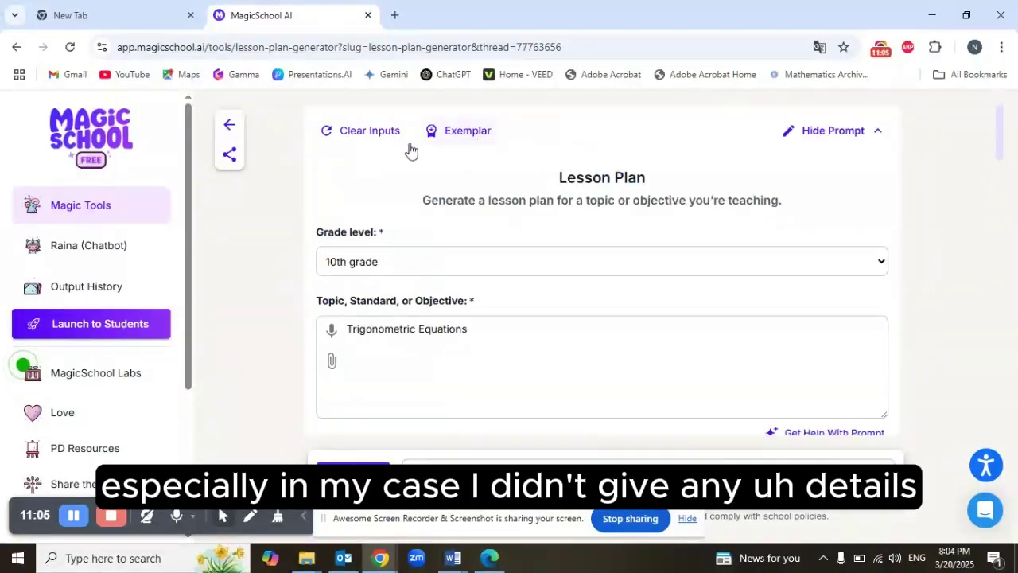
click(229, 128)
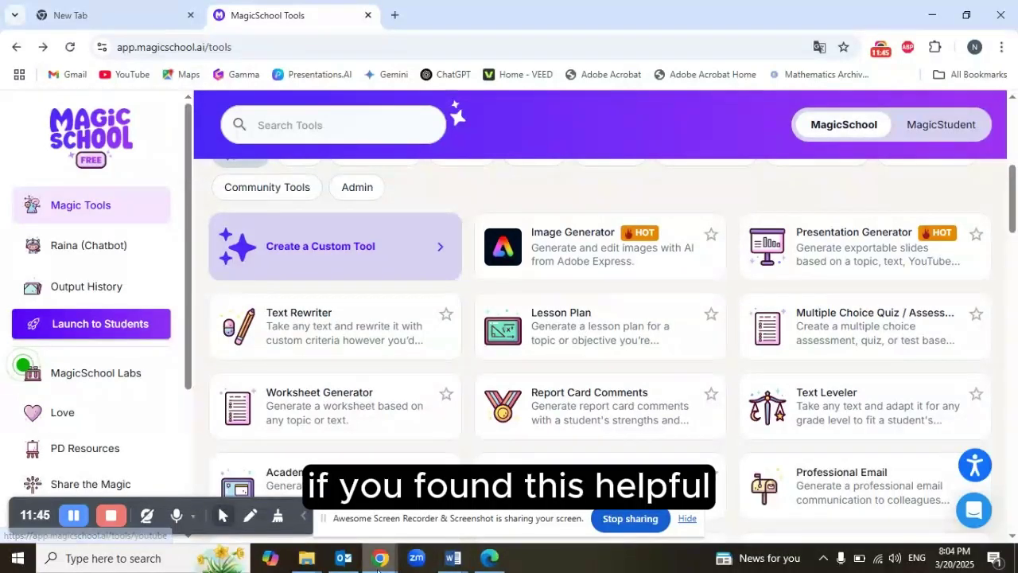
mouse_move(381, 568)
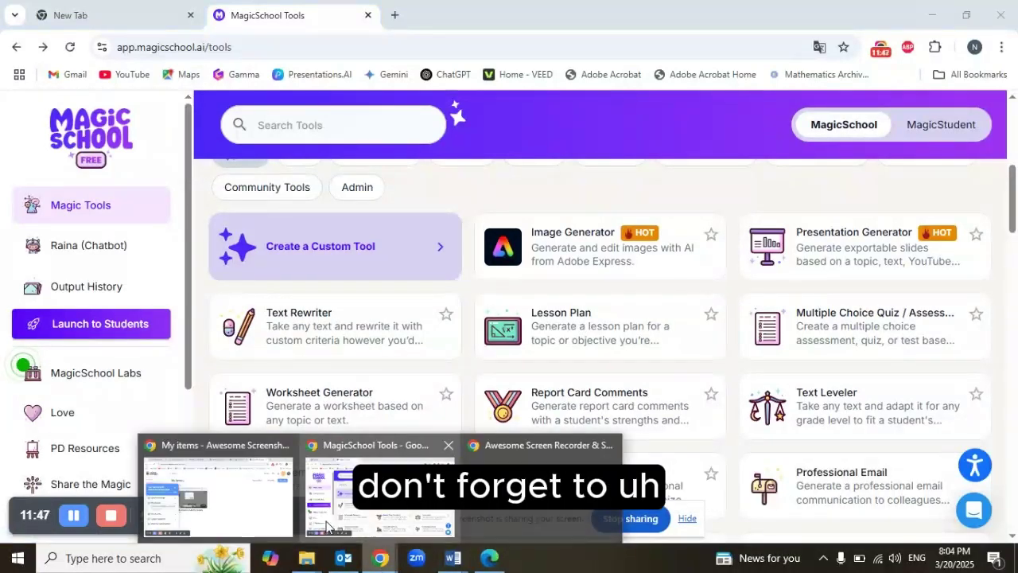